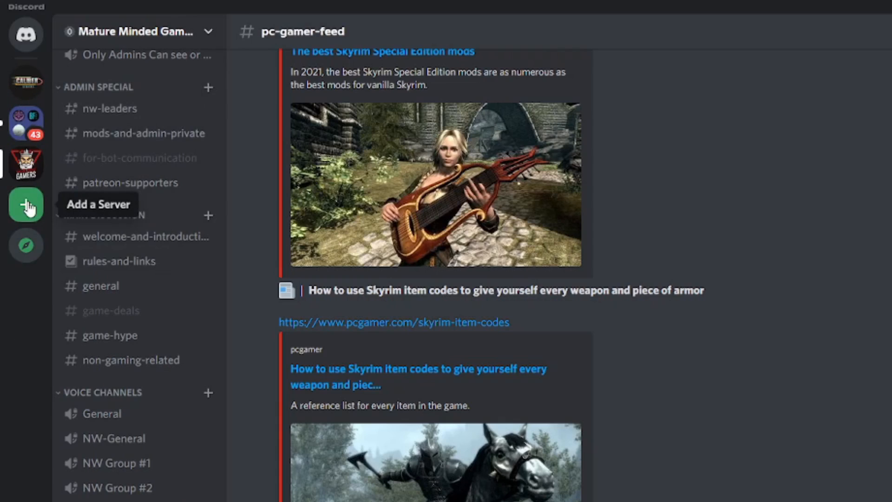
# Start a new server from the Friends template, intended for me and my friends.
pyautogui.click(28, 208)
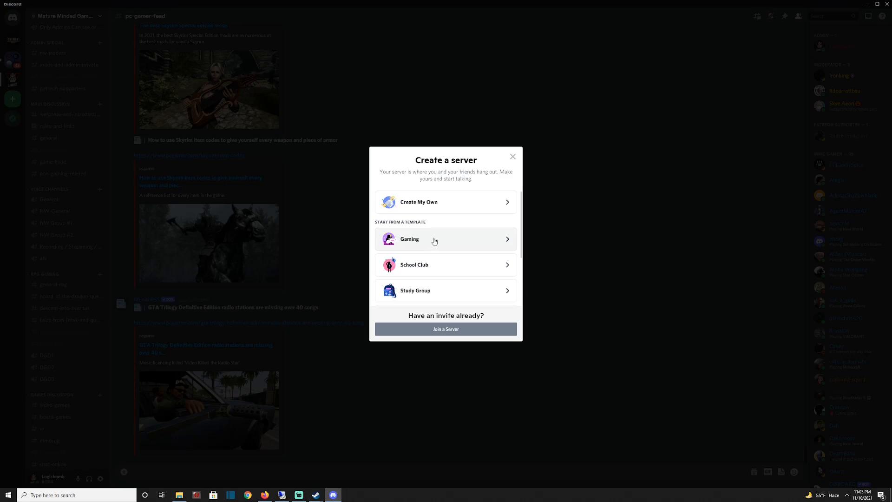
pyautogui.scroll(-3, 449, 274)
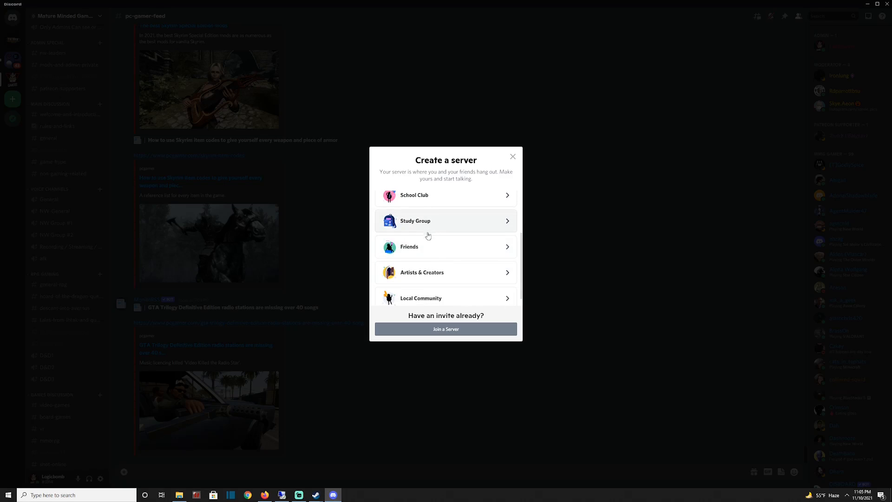
pyautogui.scroll(-1, 428, 235)
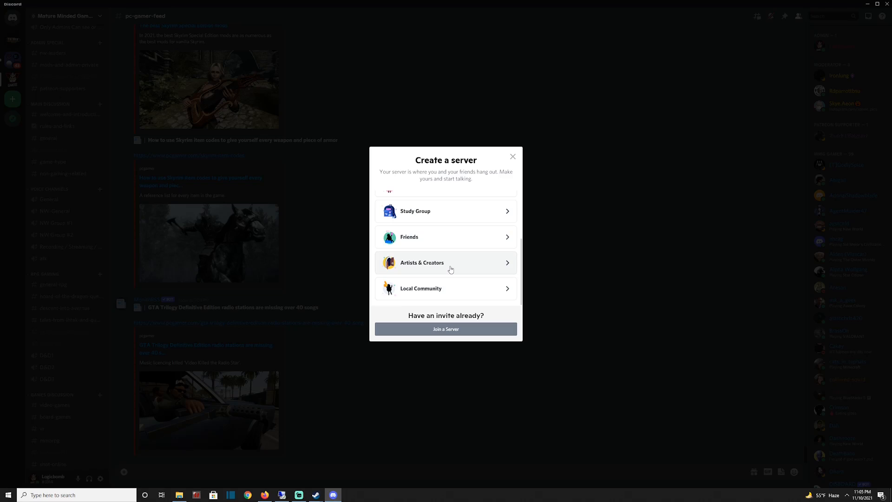
pyautogui.scroll(2, 432, 273)
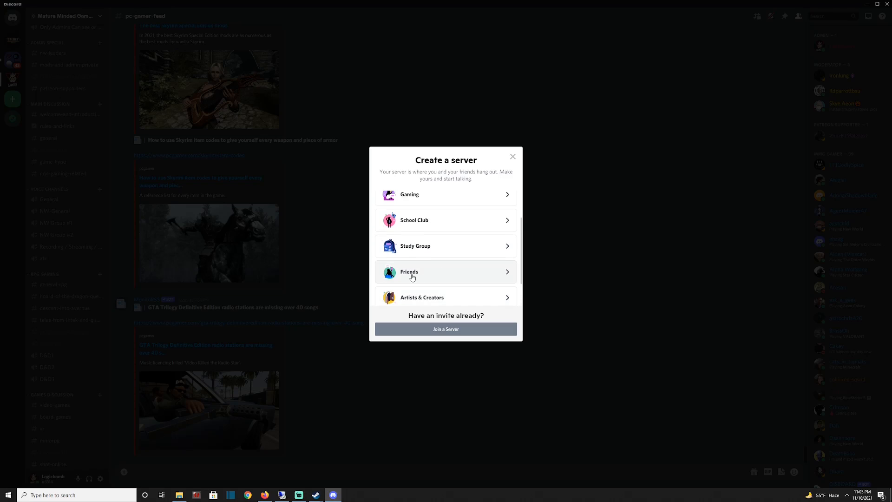
pyautogui.click(411, 278)
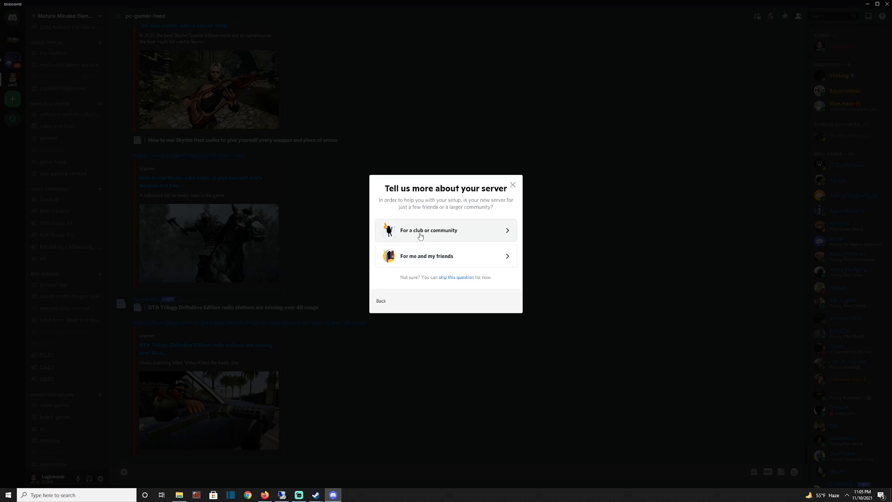
pyautogui.click(439, 260)
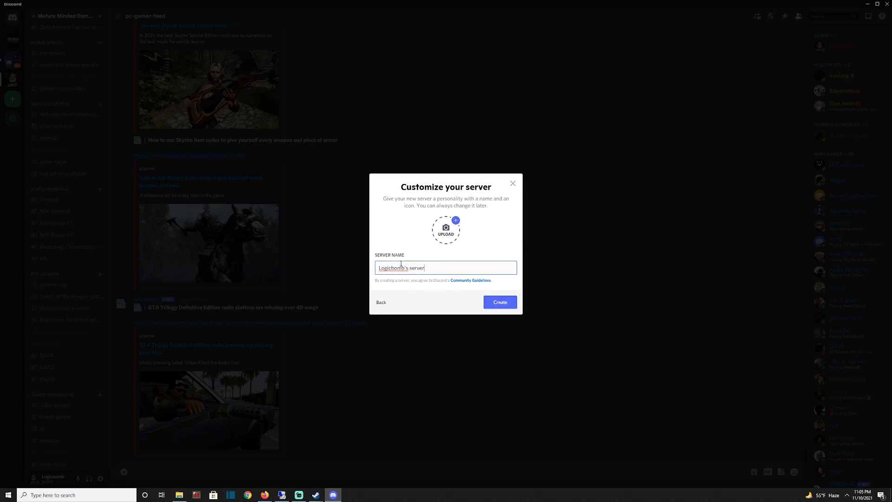
# Name the new server "My Friend Server" and create it without an icon.
pyautogui.moveTo(440, 270); pyautogui.dragTo(391, 274)
pyautogui.press('BackSpace')
pyautogui.press('BackSpace')
pyautogui.write('My Friend Server')
pyautogui.click(453, 227)
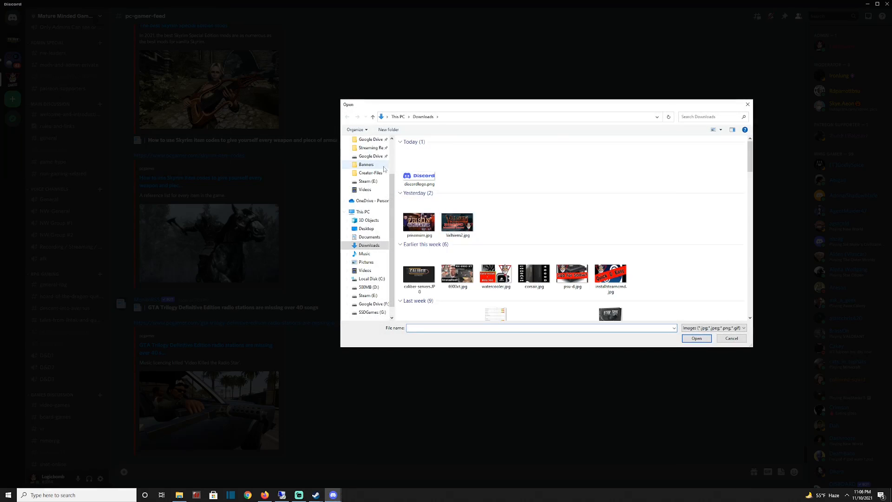
pyautogui.click(748, 104)
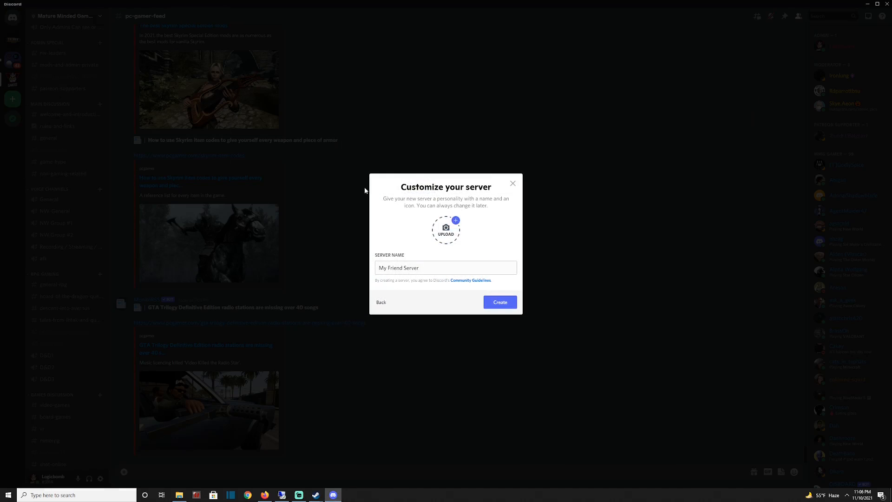
pyautogui.click(511, 303)
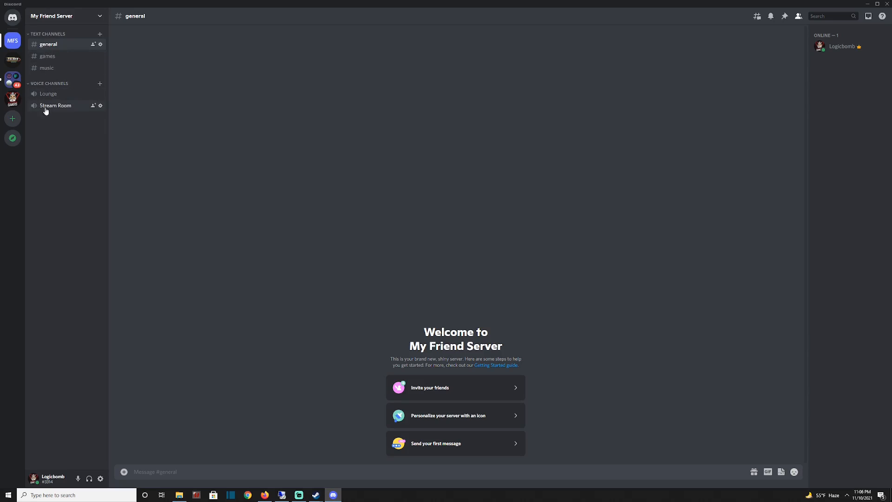
# Create a channel category named "Voice Chat for Gamers".
pyautogui.rightClick(60, 140)
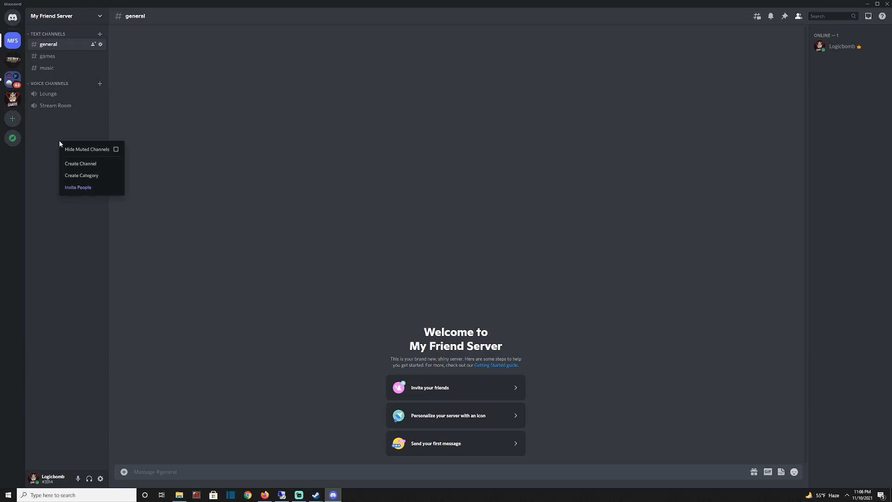
pyautogui.click(90, 175)
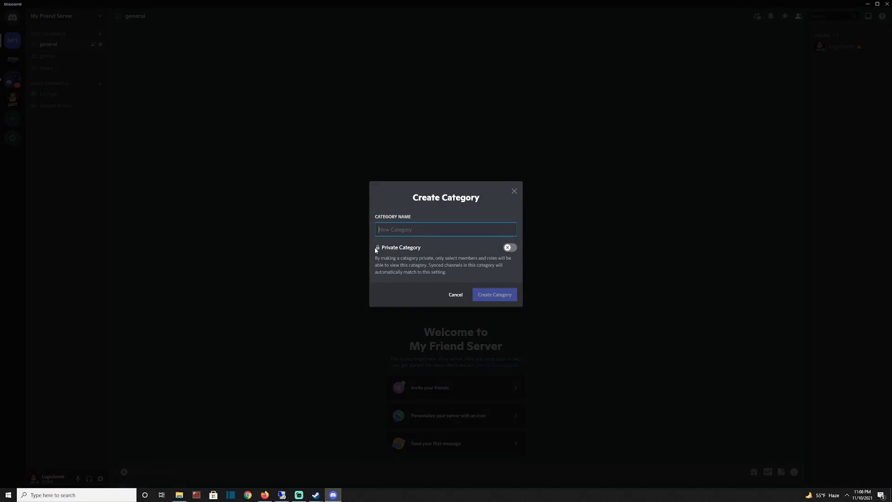
pyautogui.write('Voice')
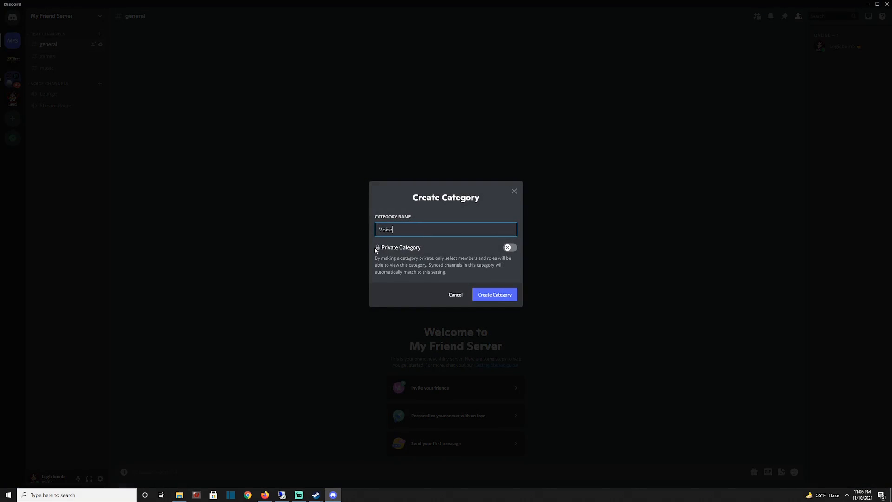
pyautogui.write(' Chat for Gamers')
pyautogui.click(492, 299)
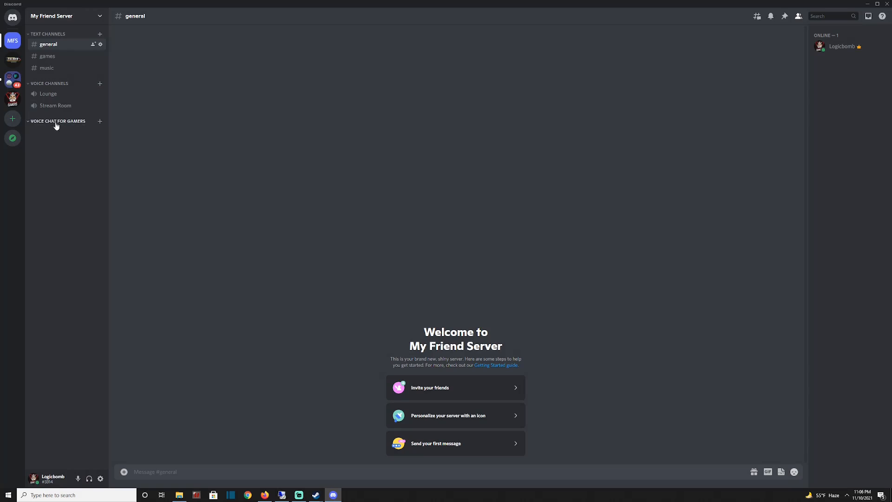
# Create a voice channel named "Battlefield 2042" in the Voice Chat for Gamers category and show the category's channels.
pyautogui.click(100, 121)
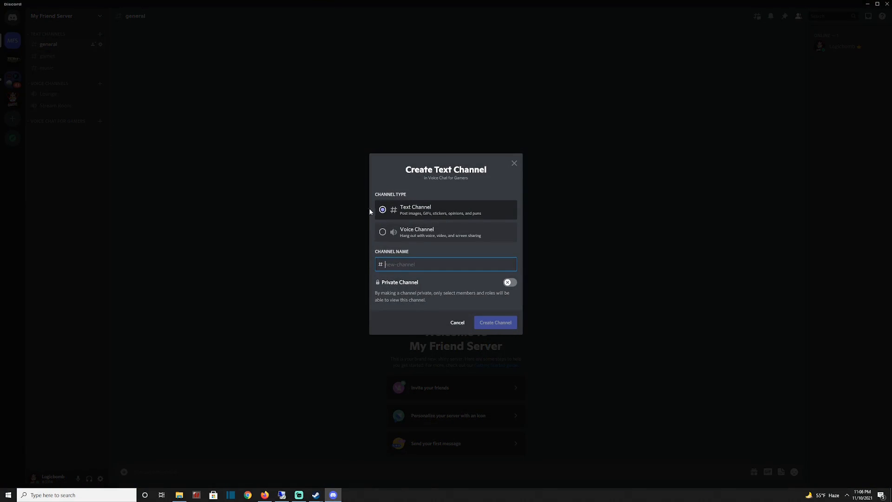
pyautogui.click(385, 232)
pyautogui.click(397, 264)
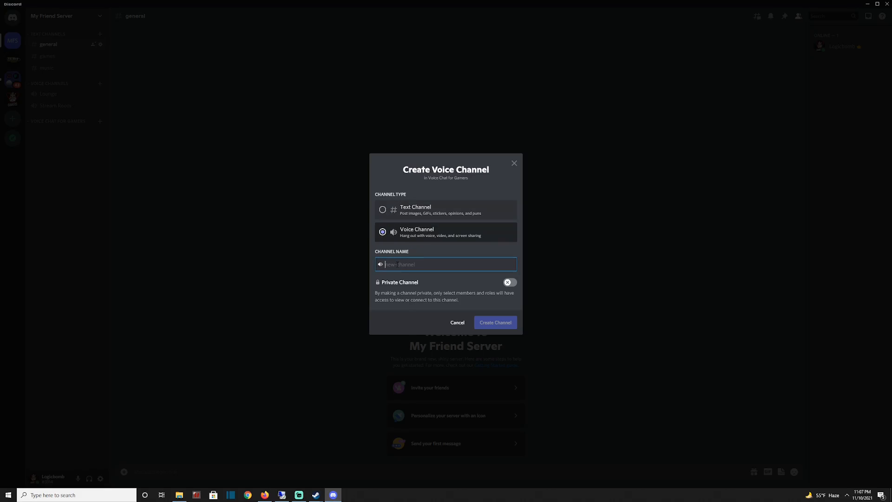
pyautogui.write('Battlefield 2042')
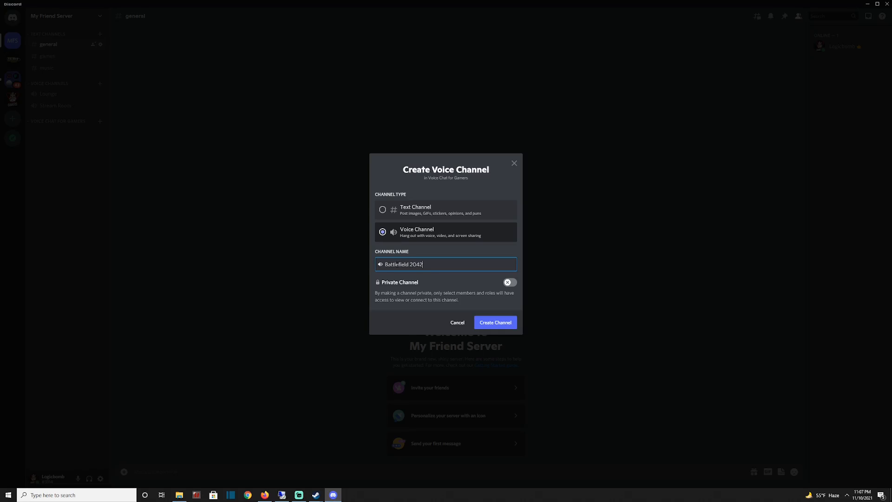
pyautogui.click(510, 284)
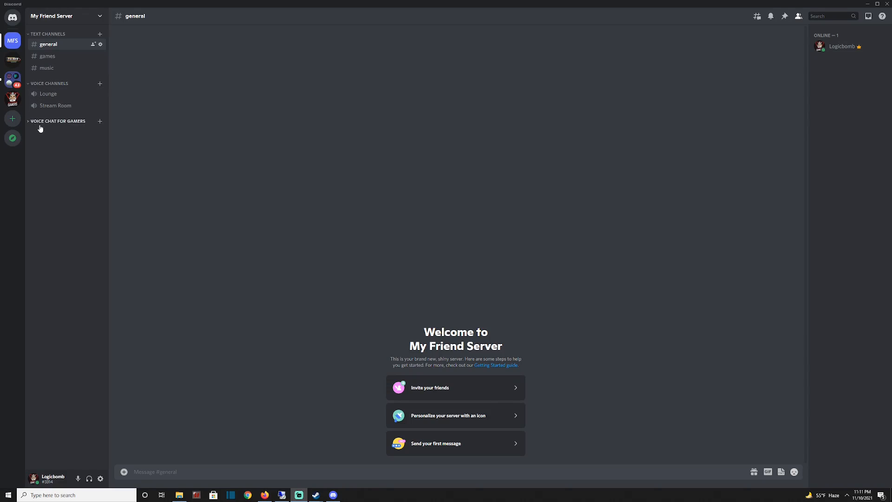
pyautogui.click(65, 123)
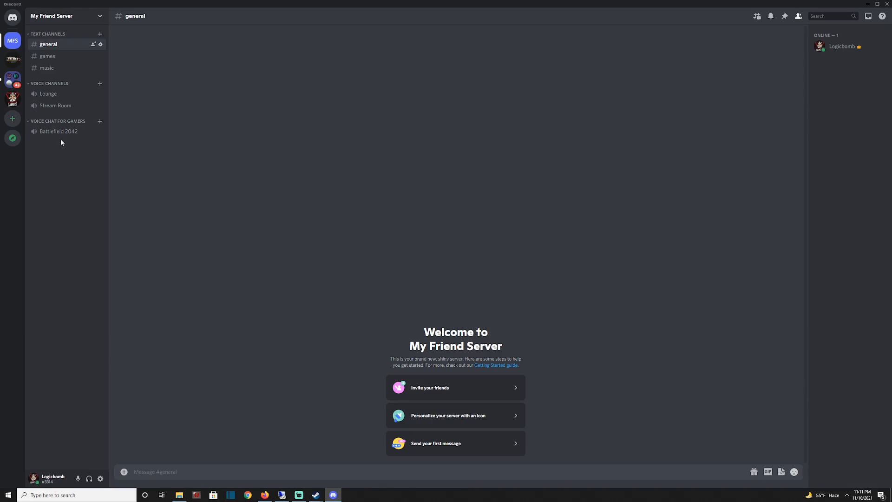
# Check which channels can be chosen as the inactive channel in the server's overview settings.
pyautogui.click(62, 19)
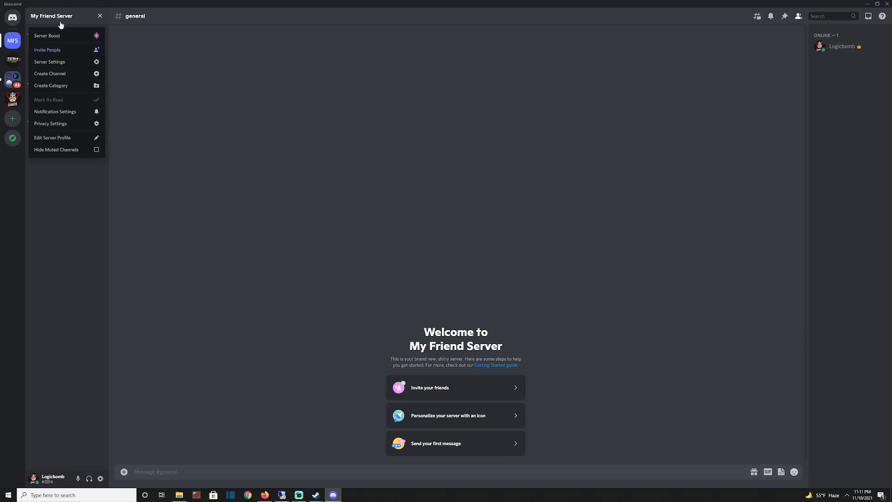
pyautogui.click(57, 66)
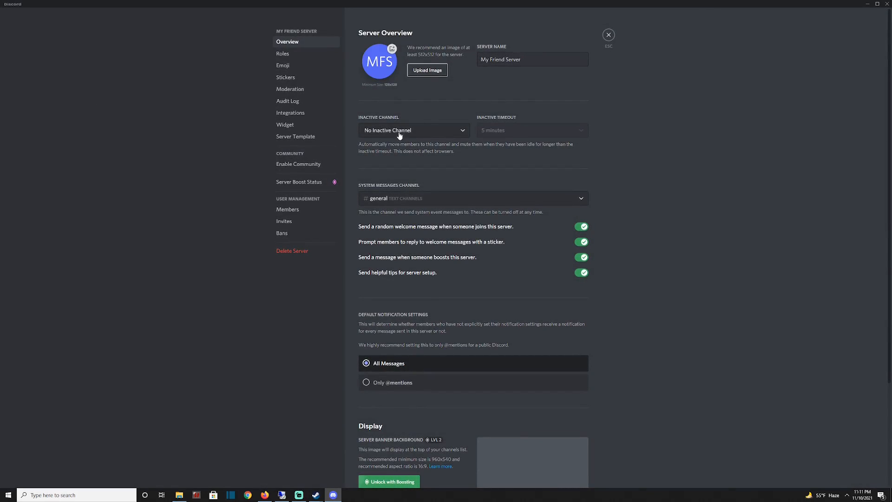
pyautogui.click(458, 136)
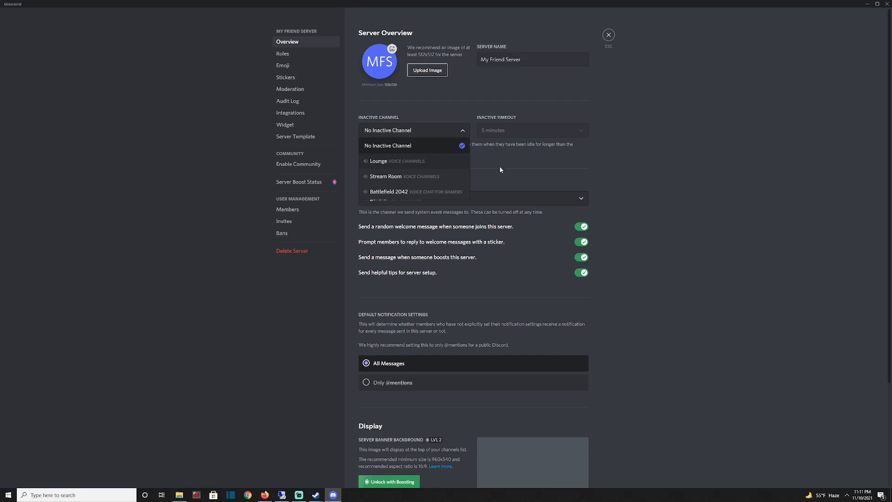
pyautogui.click(441, 142)
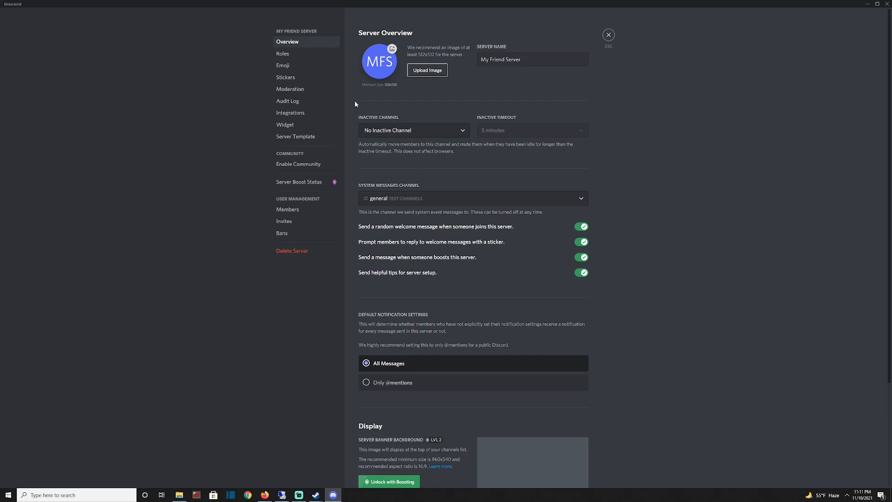
pyautogui.click(607, 35)
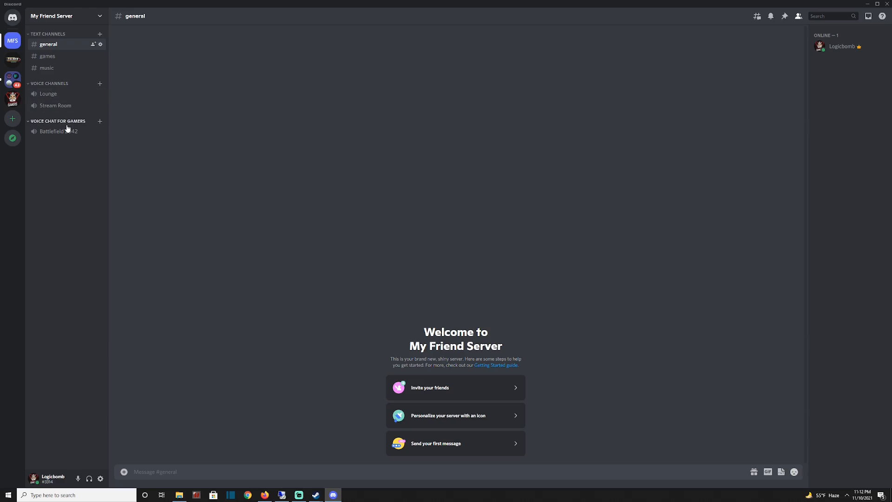
# Create a voice channel named "AFK" in the Voice Channels category.
pyautogui.click(101, 85)
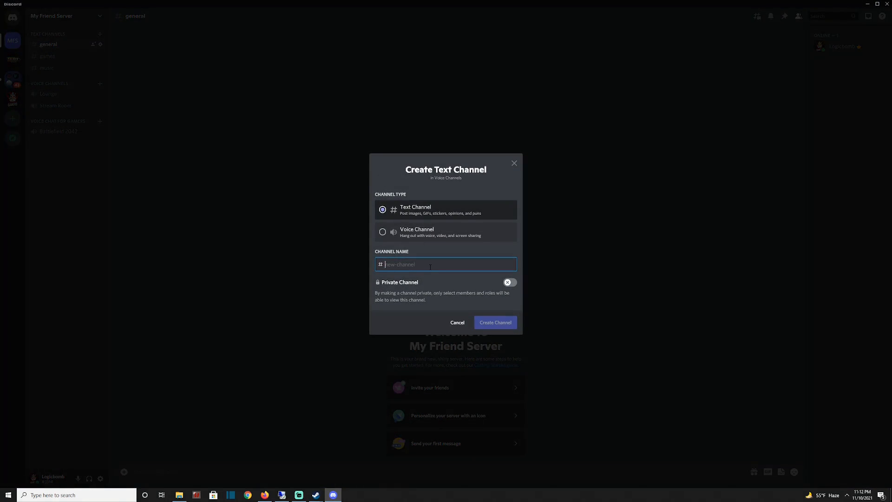
pyautogui.click(382, 231)
pyautogui.click(425, 261)
pyautogui.write('A')
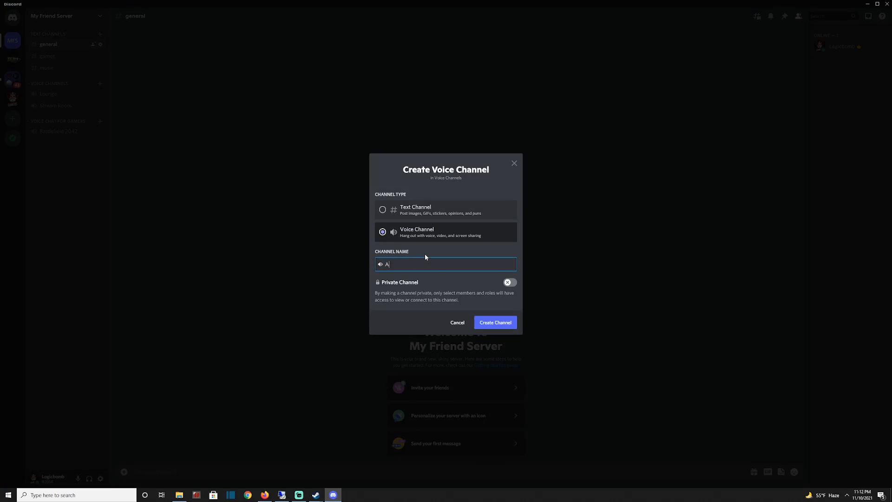
pyautogui.write('FK')
pyautogui.click(493, 326)
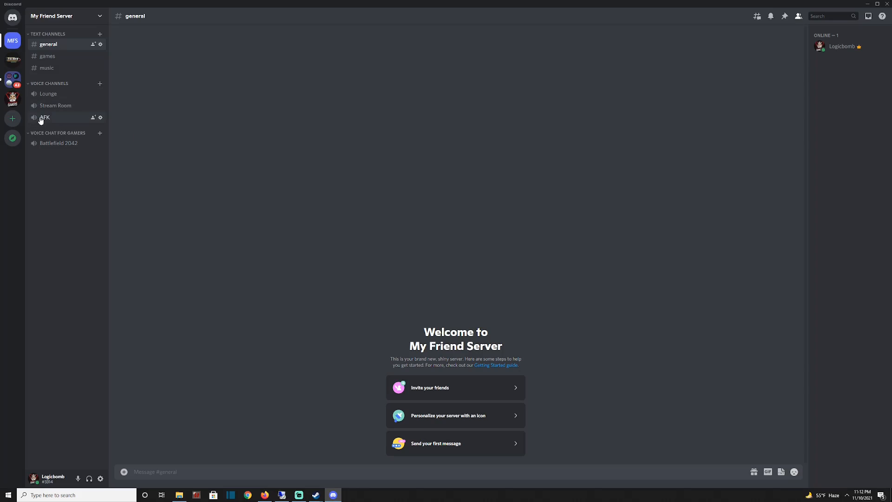
# Set AFK as the server's inactive channel and save the server settings.
pyautogui.click(52, 16)
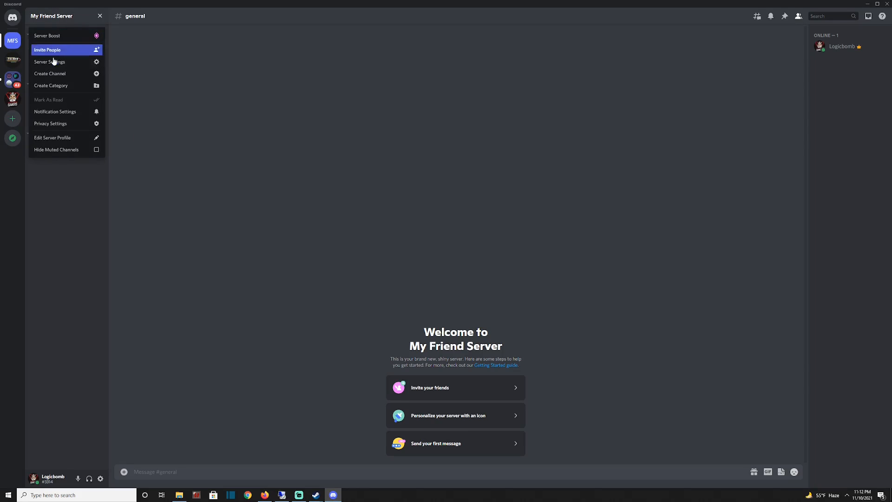
pyautogui.click(46, 69)
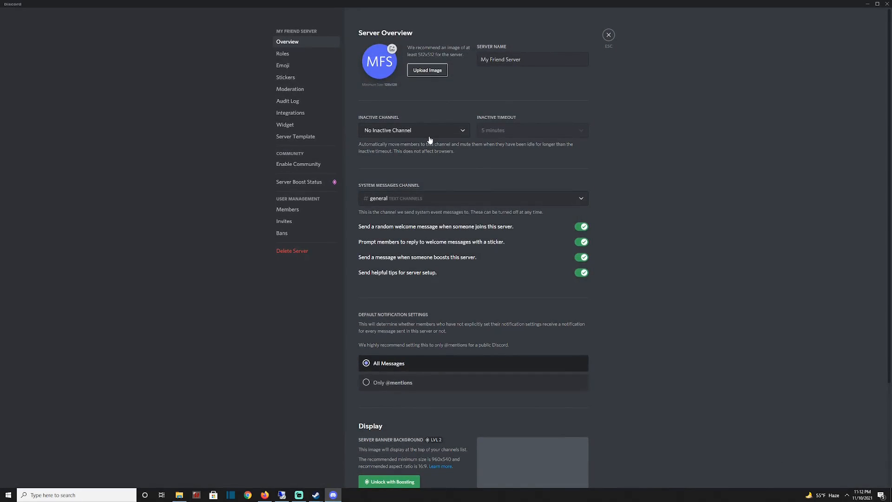
pyautogui.click(401, 133)
pyautogui.click(383, 192)
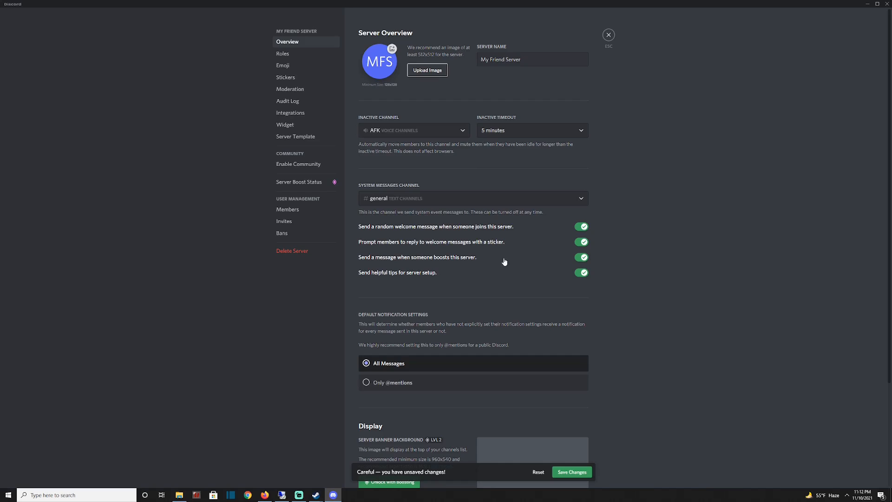
pyautogui.click(572, 472)
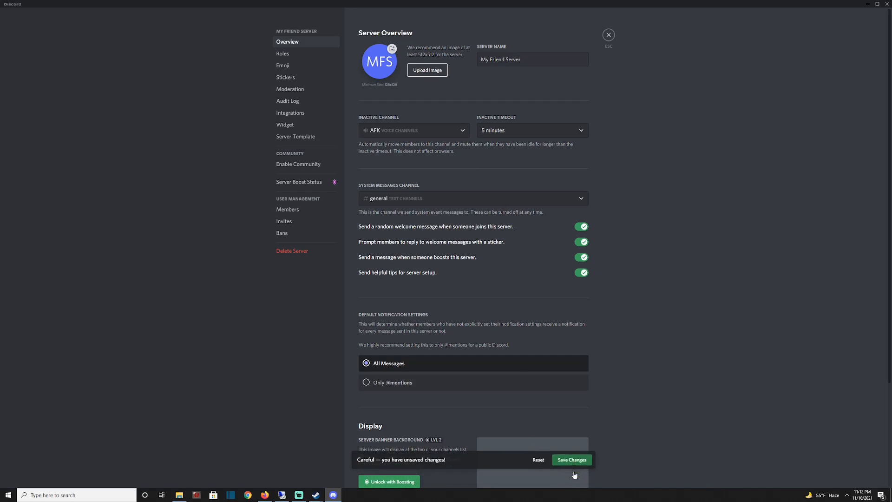
pyautogui.click(608, 35)
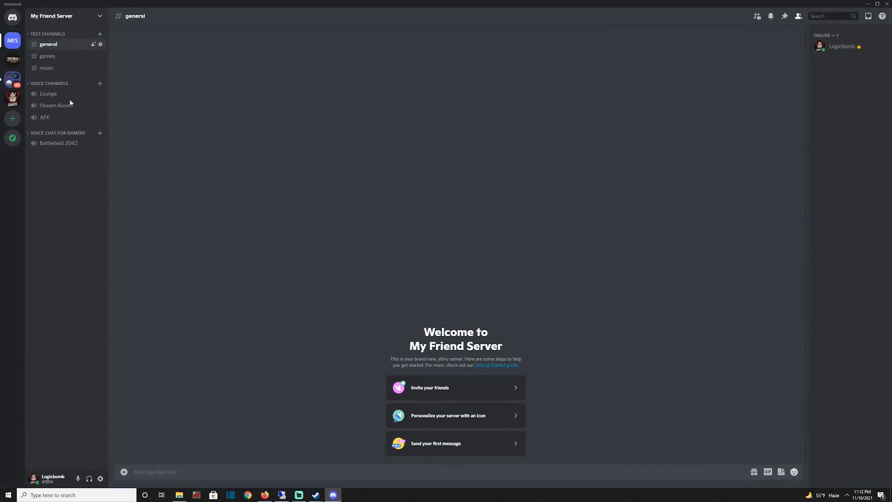
# Join the AFK voice channel and disconnect from it again.
pyautogui.click(37, 118)
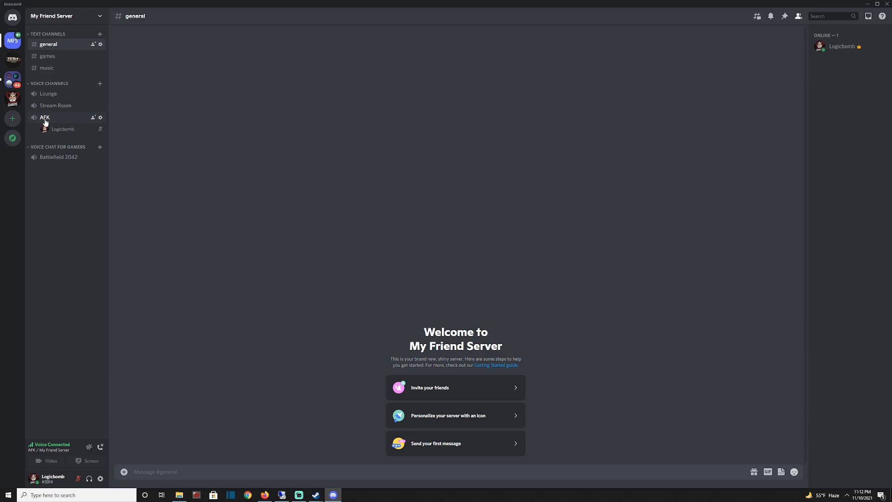
pyautogui.click(100, 453)
# Review the server's overview settings, including the inactive channel, system messages, default notifications and display options.
pyautogui.click(59, 16)
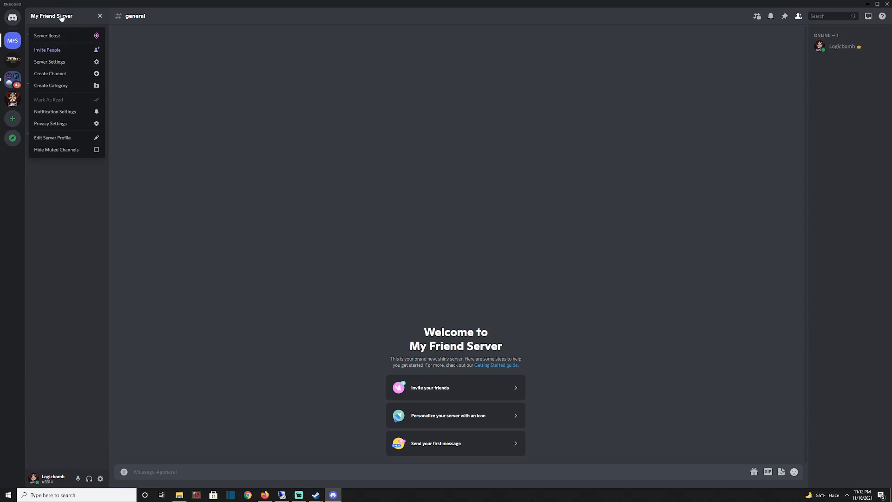
pyautogui.click(53, 66)
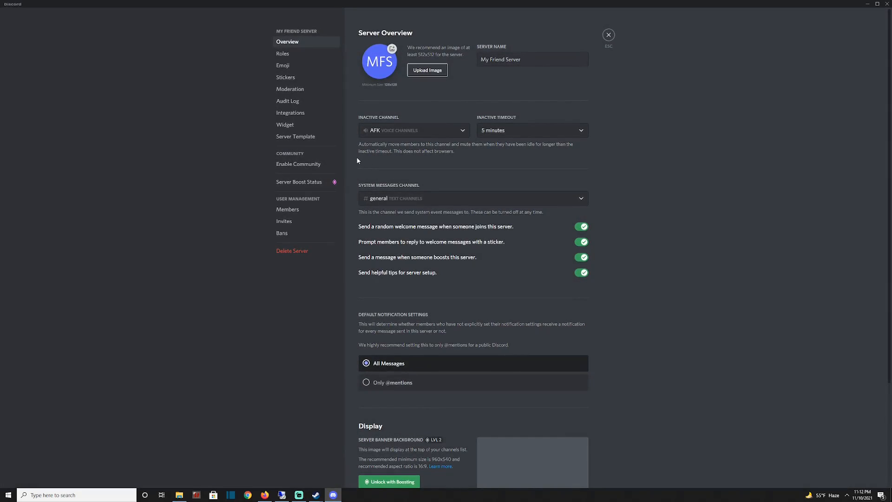
pyautogui.scroll(-2, 395, 163)
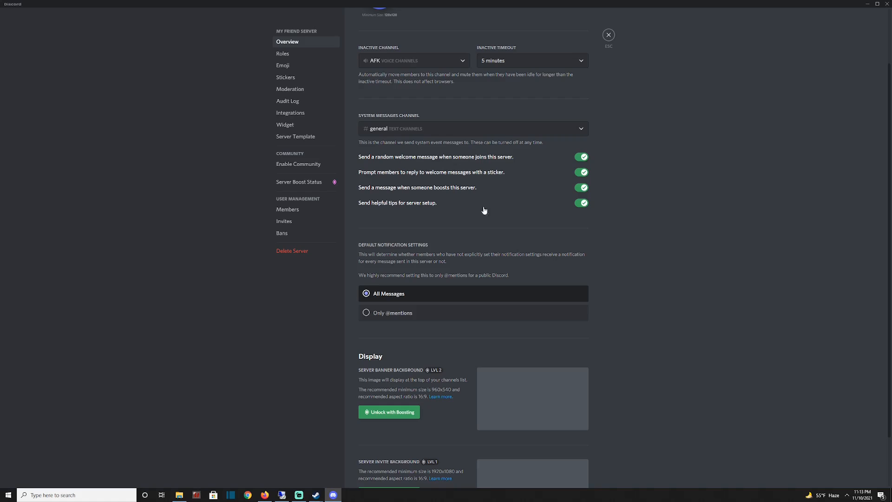
pyautogui.scroll(-2, 412, 263)
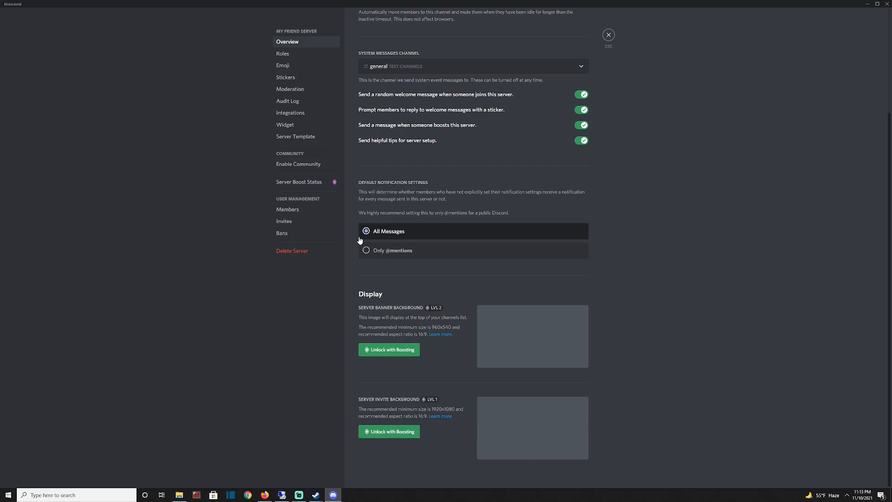
pyautogui.scroll(3, 360, 240)
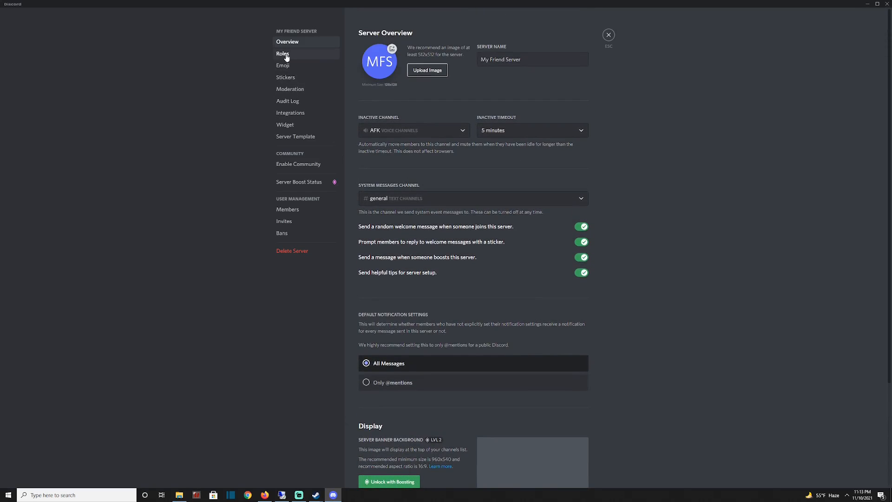
# Delete the existing role named "new role" from the server's roles.
pyautogui.click(287, 55)
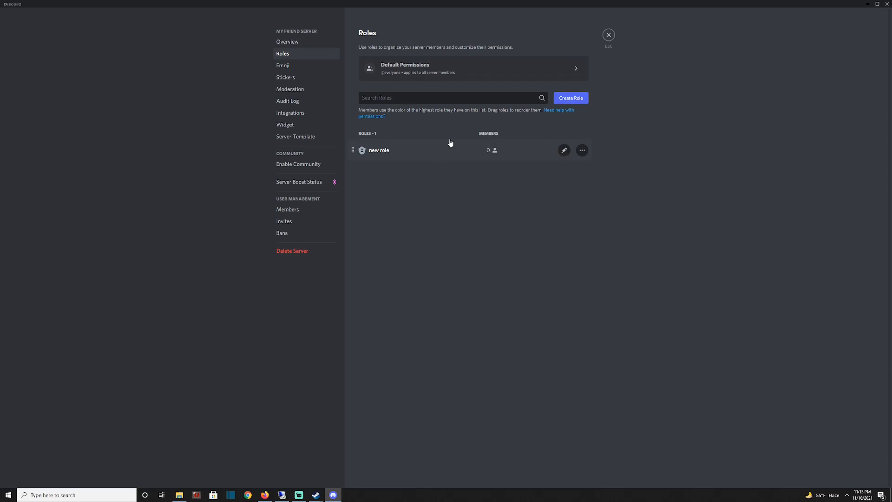
pyautogui.click(582, 150)
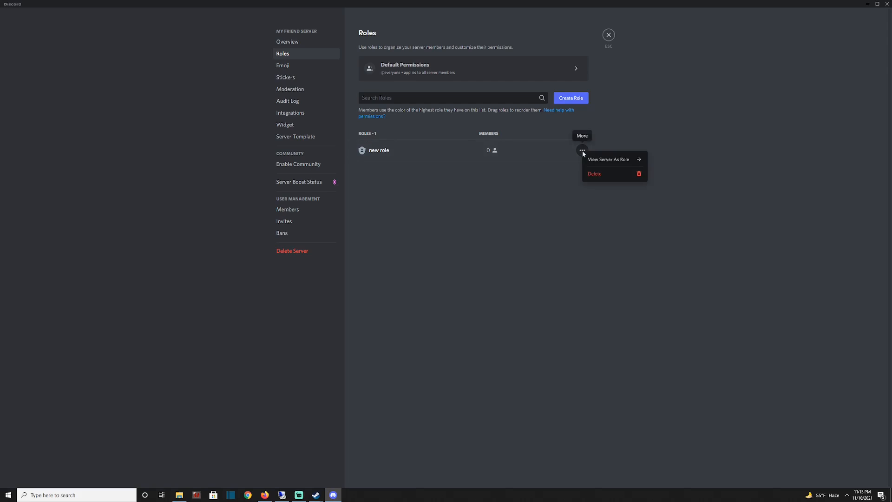
pyautogui.click(597, 174)
pyautogui.click(482, 267)
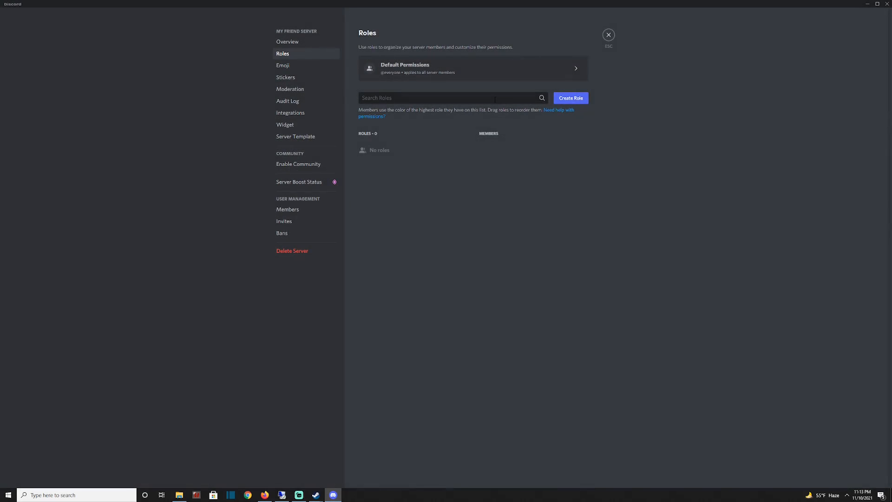
# Create a server role and name it "Moderator".
pyautogui.click(572, 99)
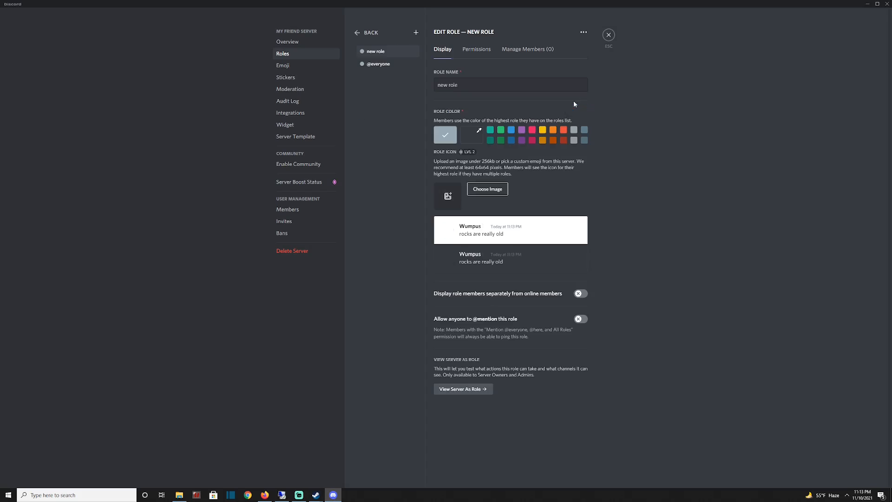
pyautogui.tripleClick(468, 85)
pyautogui.write('Mo')
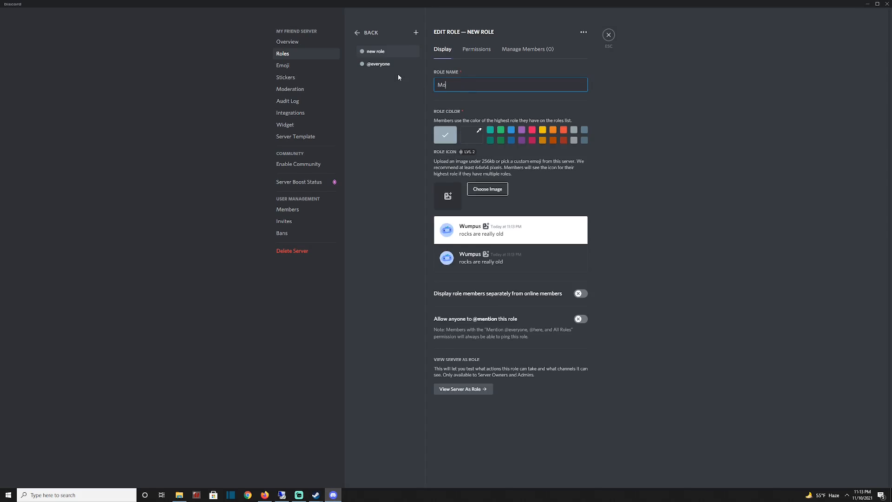
pyautogui.write('derator')
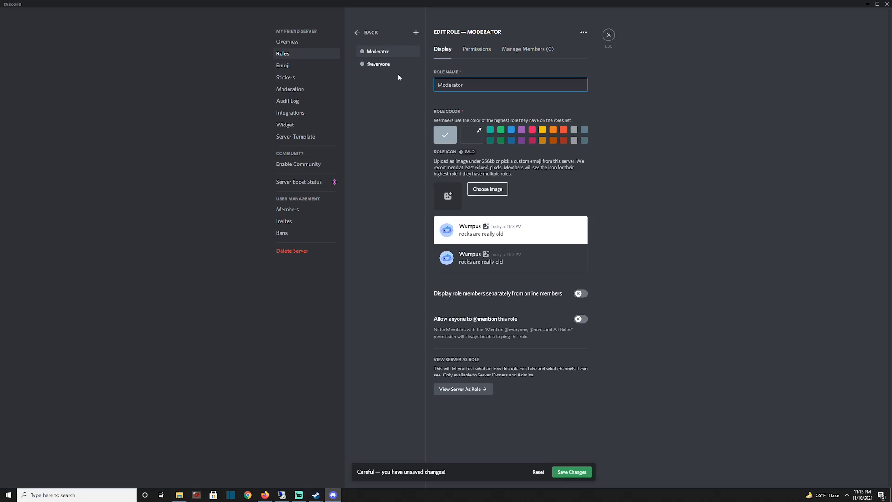
# Grant the Moderator role the Manage Channels, Manage Roles and View Audit Log permissions and save the changes.
pyautogui.click(476, 49)
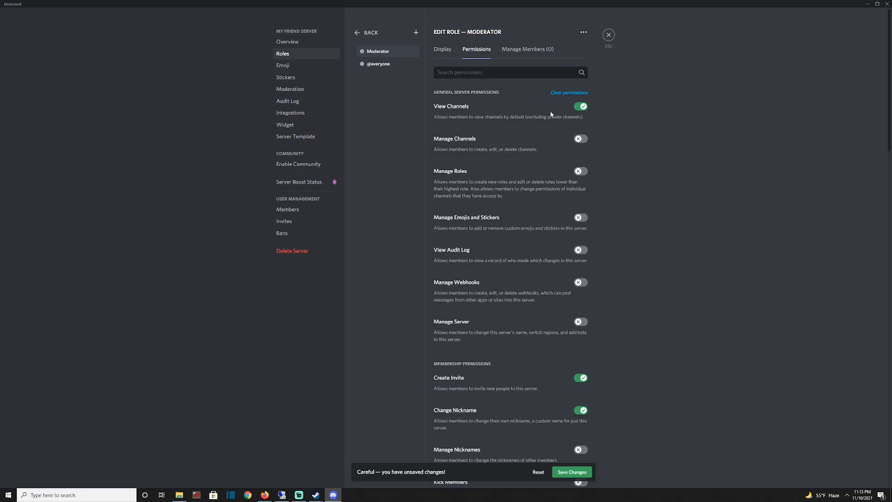
pyautogui.click(581, 141)
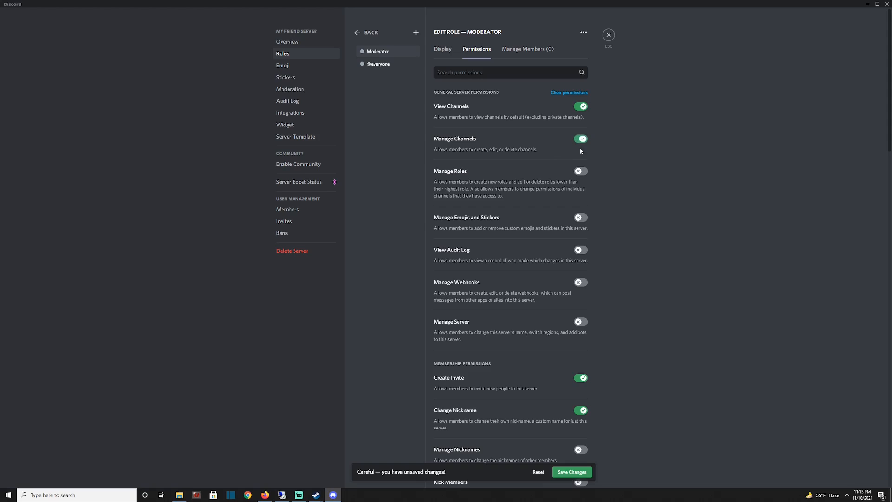
pyautogui.click(581, 171)
pyautogui.click(583, 218)
pyautogui.click(581, 249)
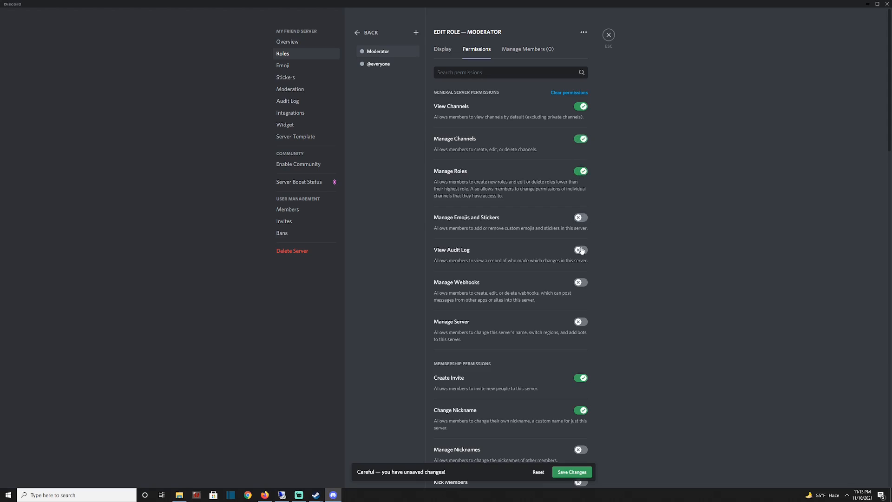
pyautogui.click(580, 282)
pyautogui.click(581, 282)
pyautogui.scroll(-2, 594, 325)
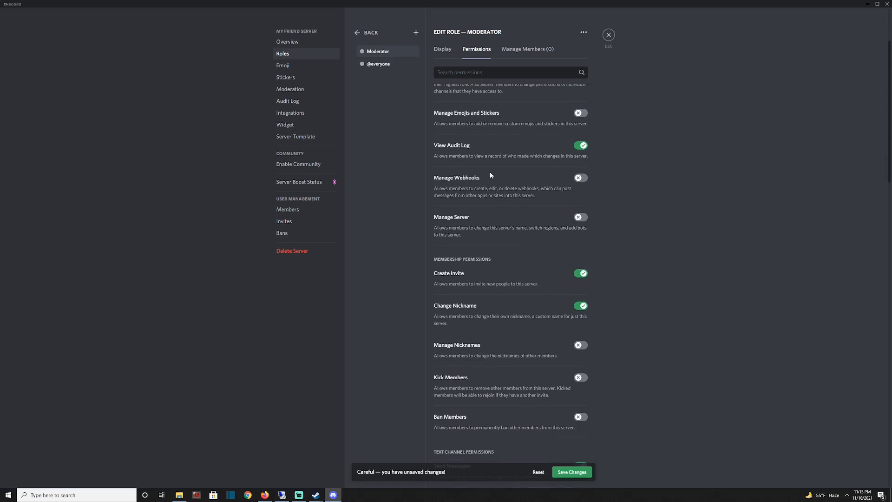
pyautogui.scroll(-15, 576, 345)
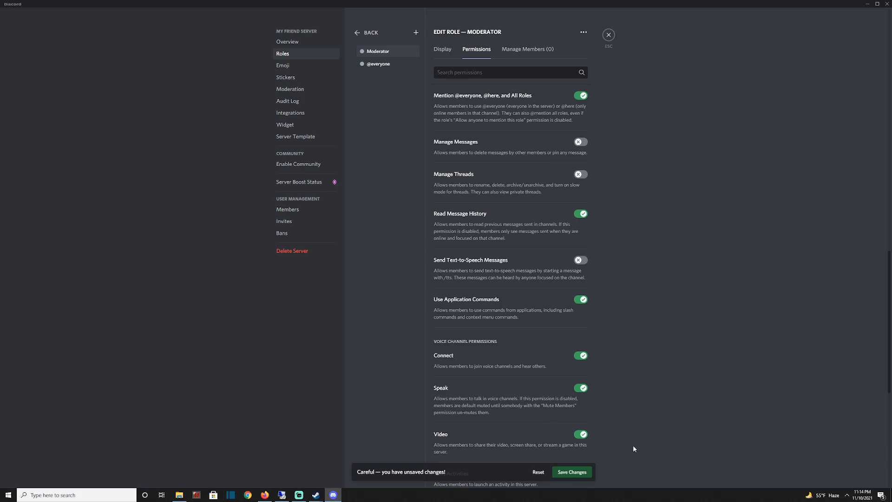
pyautogui.click(572, 472)
# Set the Moderator role's color to bright orange-red, check its icon option, and save the changes.
pyautogui.scroll(14, 454, 235)
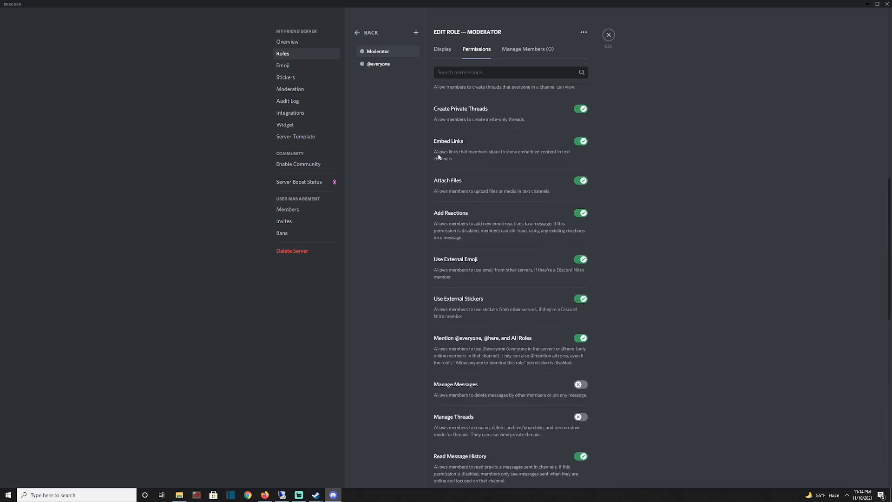
pyautogui.click(445, 55)
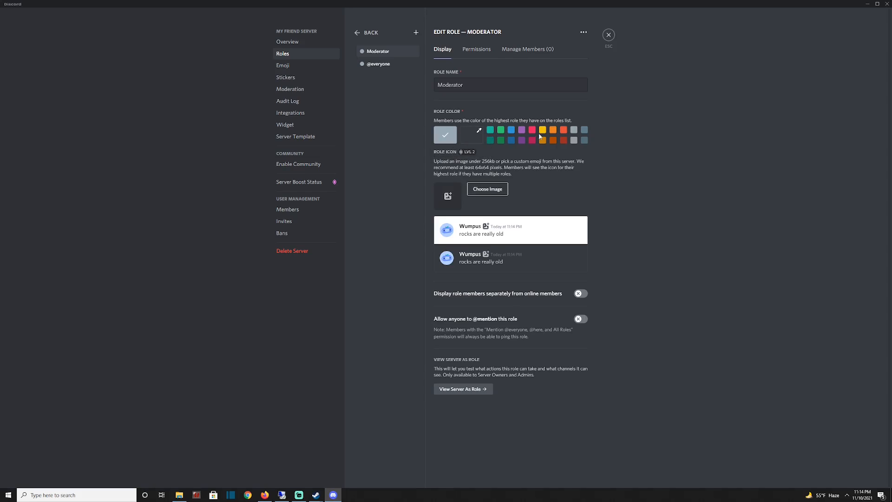
pyautogui.click(562, 130)
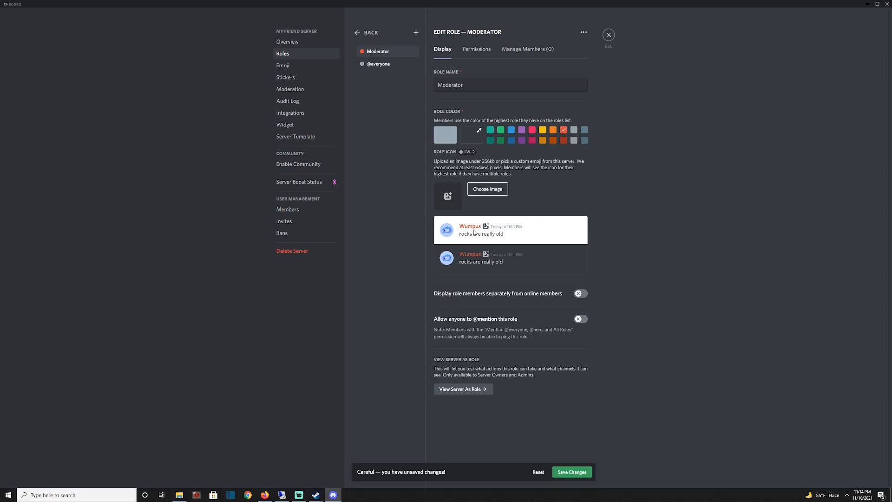
pyautogui.click(488, 192)
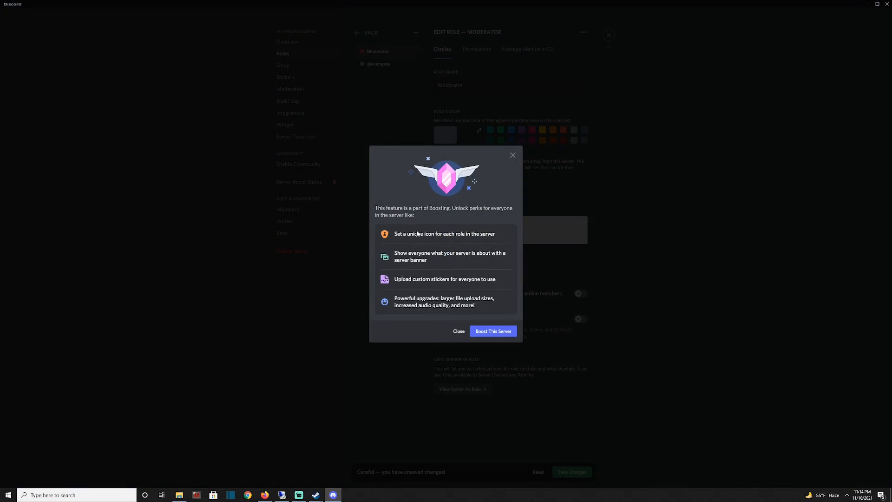
pyautogui.click(457, 331)
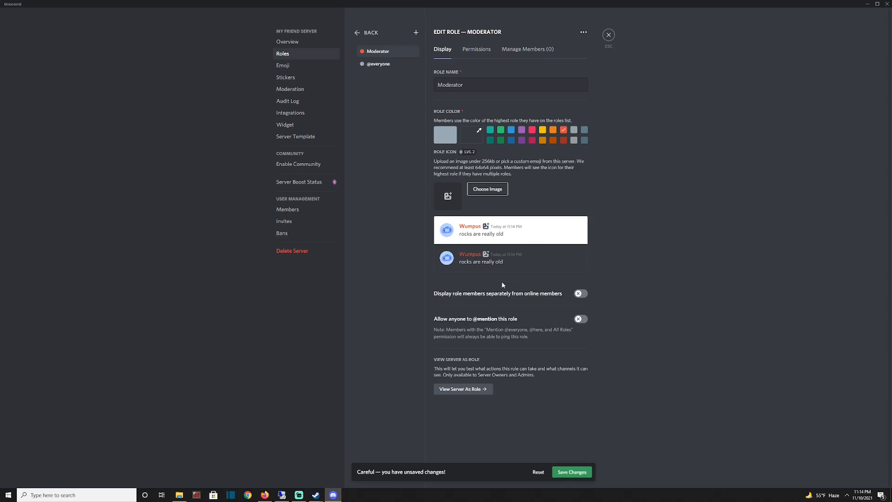
pyautogui.click(581, 293)
pyautogui.click(581, 294)
pyautogui.click(364, 34)
pyautogui.click(573, 471)
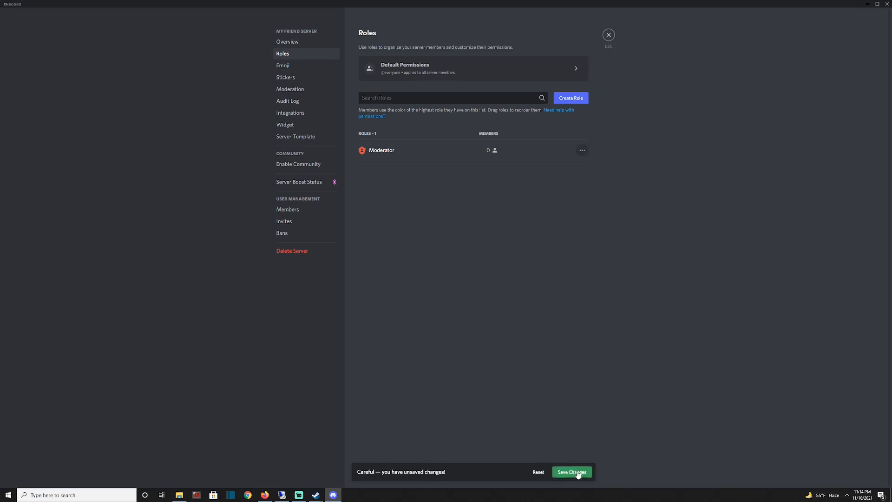
# Leave the settings, view the gaming community server's role-grouped member list, and return to My Friend Server.
pyautogui.click(608, 35)
pyautogui.click(12, 106)
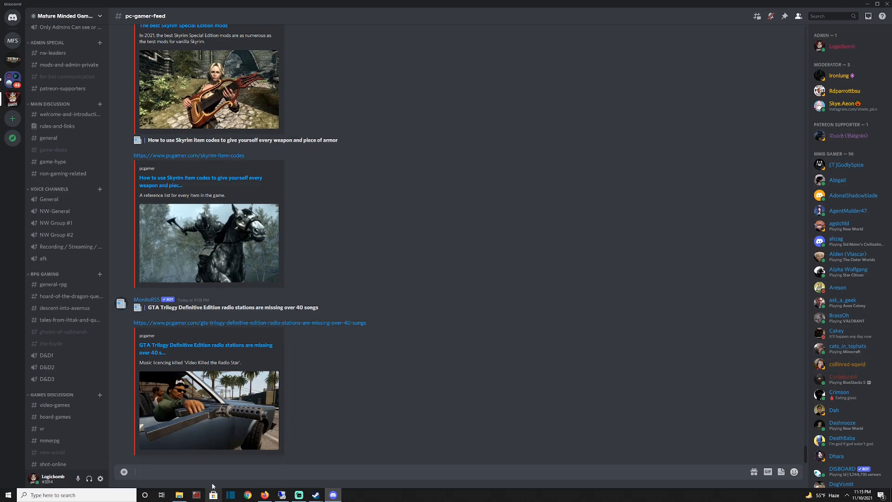
pyautogui.click(12, 40)
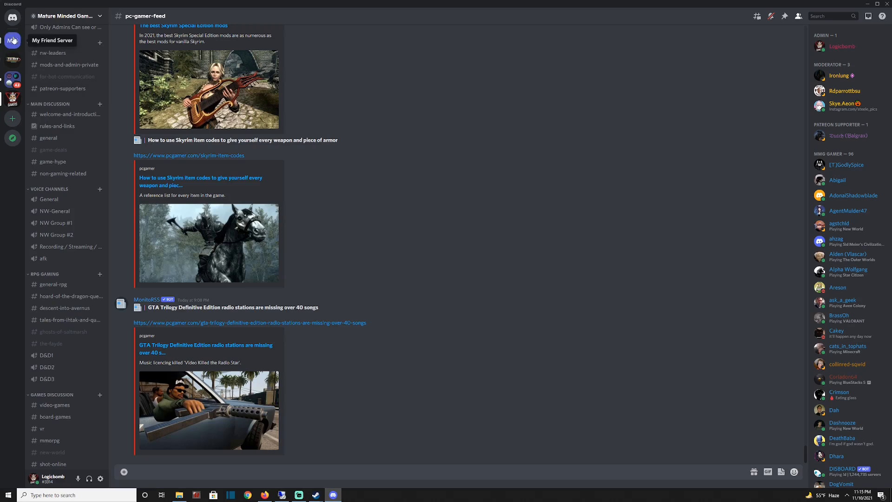
pyautogui.click(67, 15)
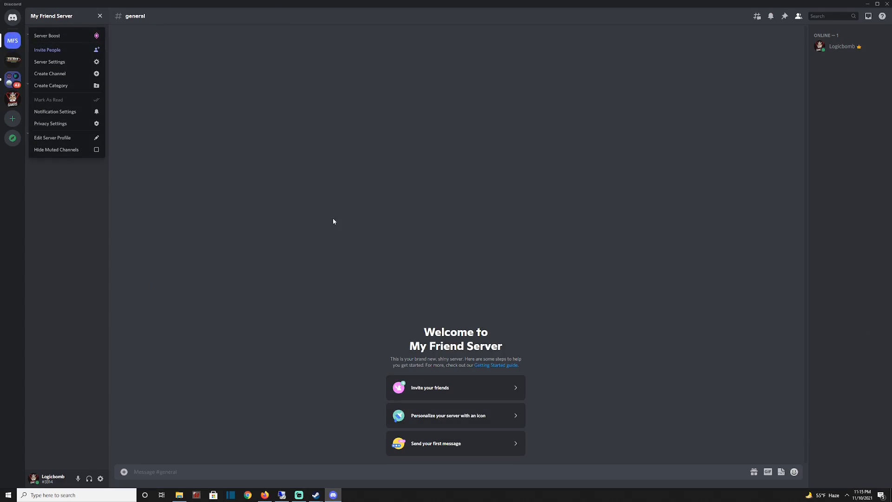
pyautogui.click(50, 64)
pyautogui.scroll(-3, 403, 274)
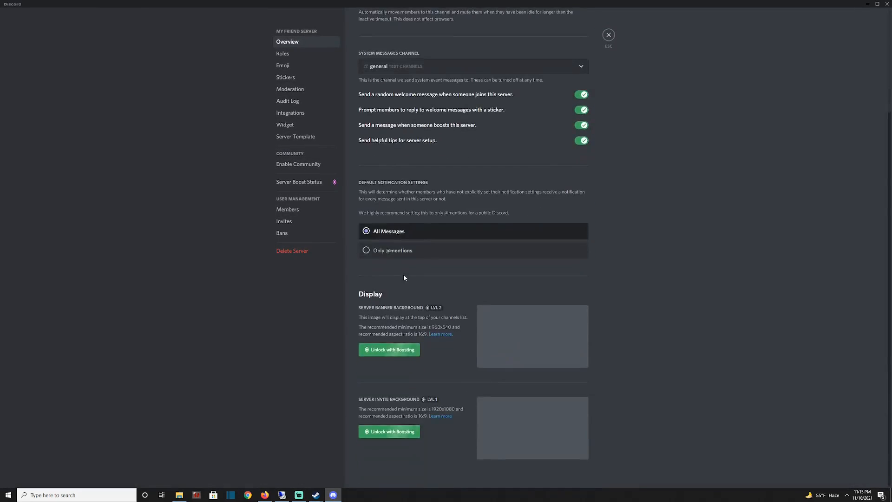
pyautogui.scroll(3, 367, 107)
pyautogui.click(283, 54)
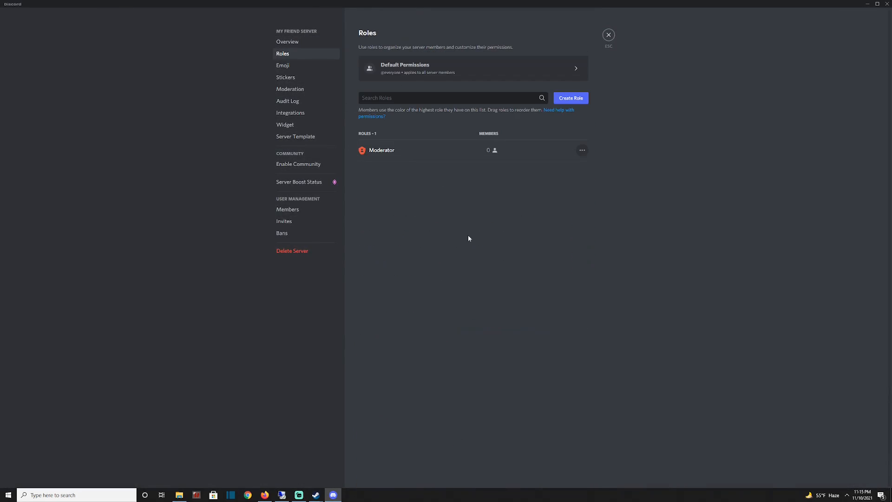
pyautogui.click(579, 147)
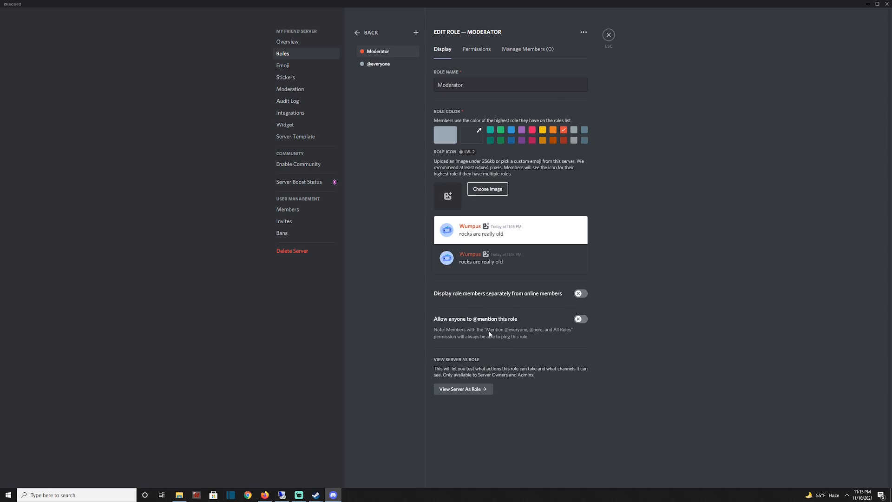
pyautogui.click(583, 323)
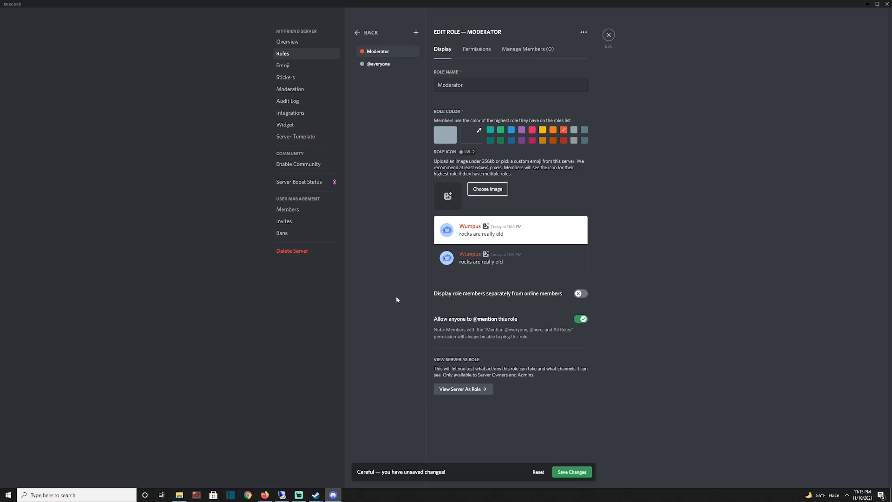
pyautogui.moveTo(463, 85); pyautogui.dragTo(417, 82)
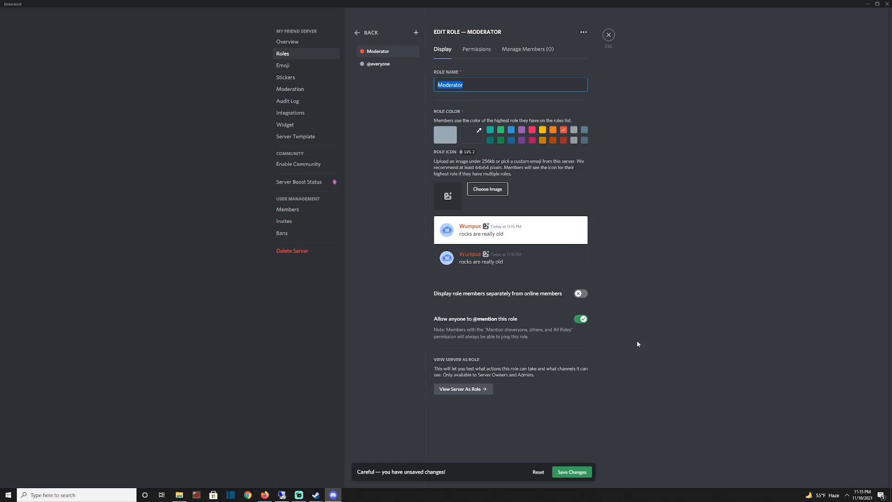
pyautogui.click(463, 392)
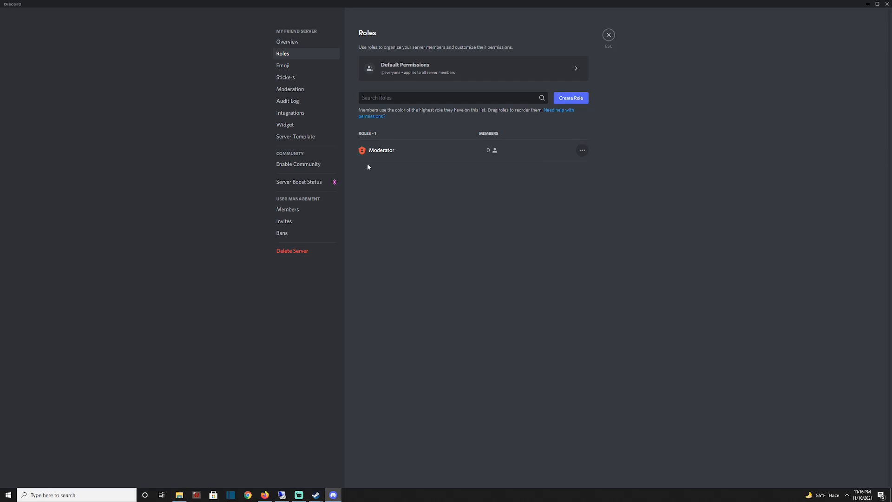
# Review the server's emoji and sticker settings, and set the moderation verification level to Medium.
pyautogui.click(286, 68)
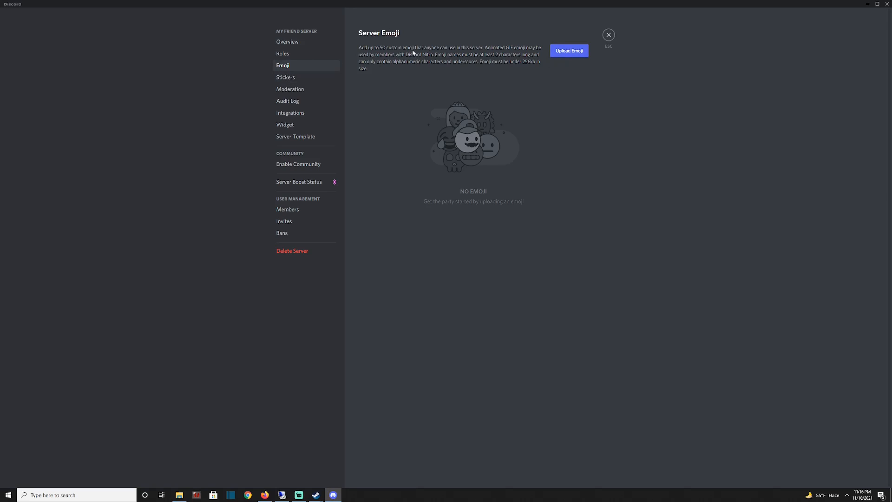
pyautogui.click(287, 78)
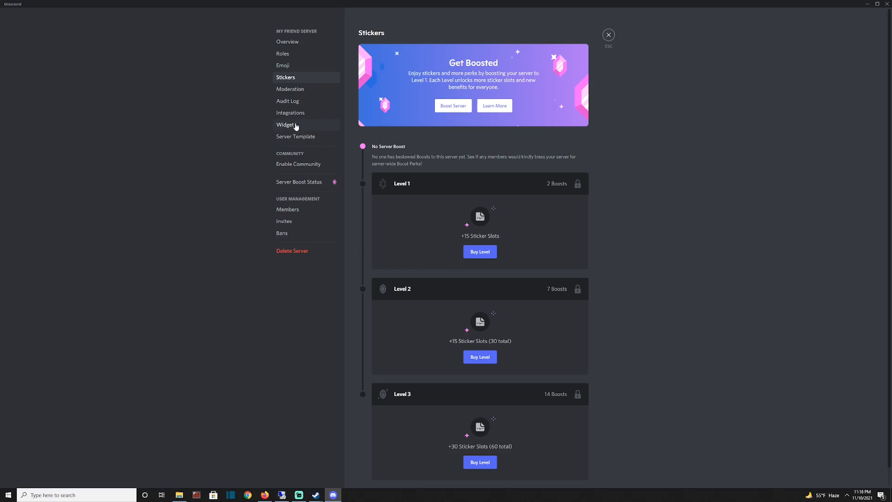
pyautogui.click(281, 91)
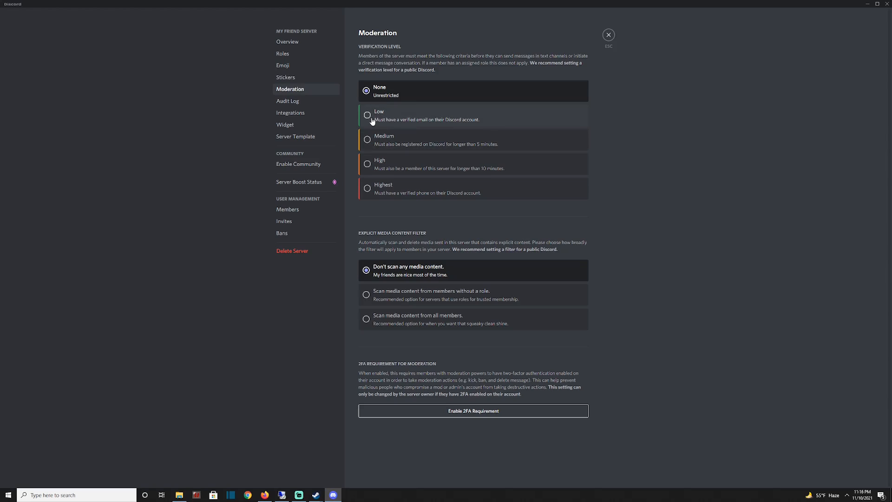
pyautogui.click(367, 146)
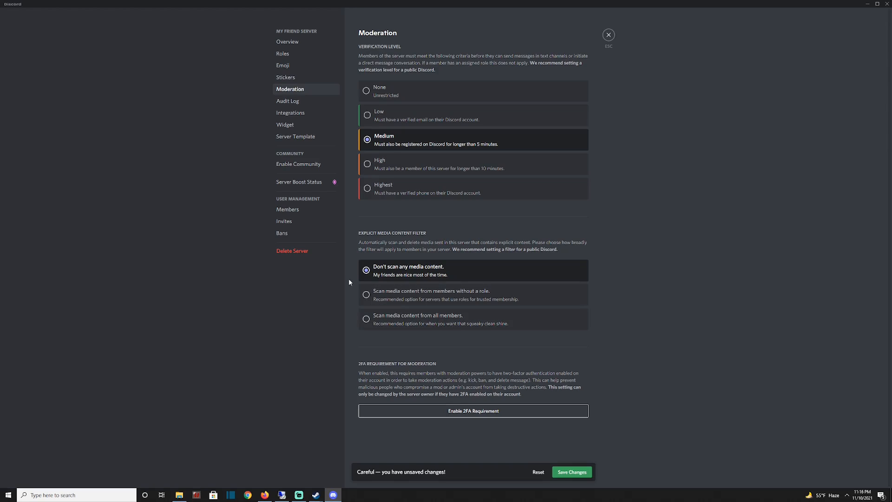
# Set the explicit media content filter to scan media content from all members, and save the moderation changes.
pyautogui.click(367, 296)
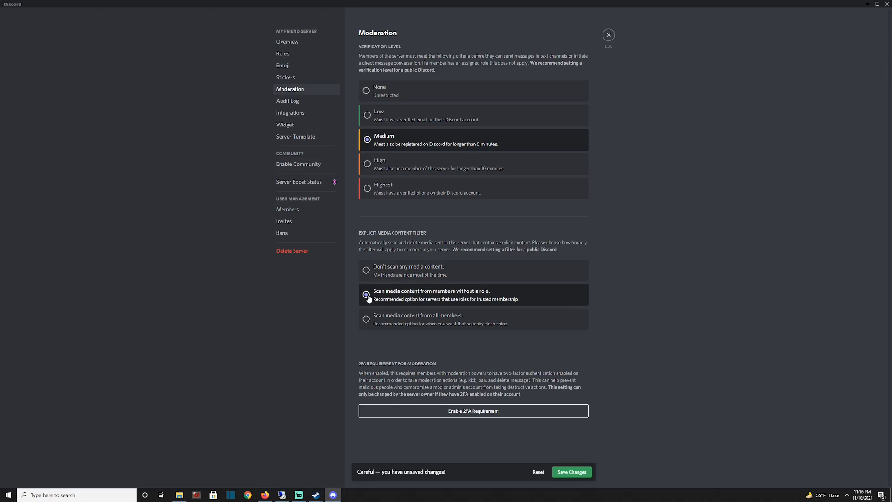
pyautogui.click(366, 319)
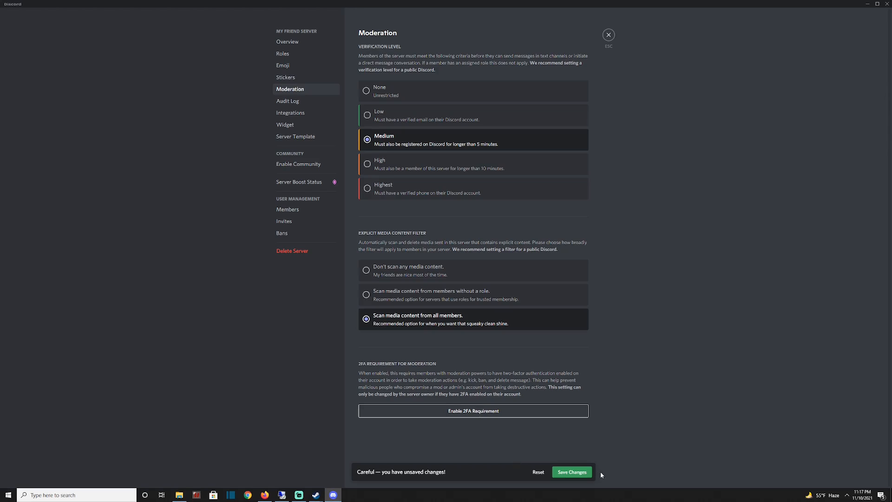
pyautogui.click(571, 472)
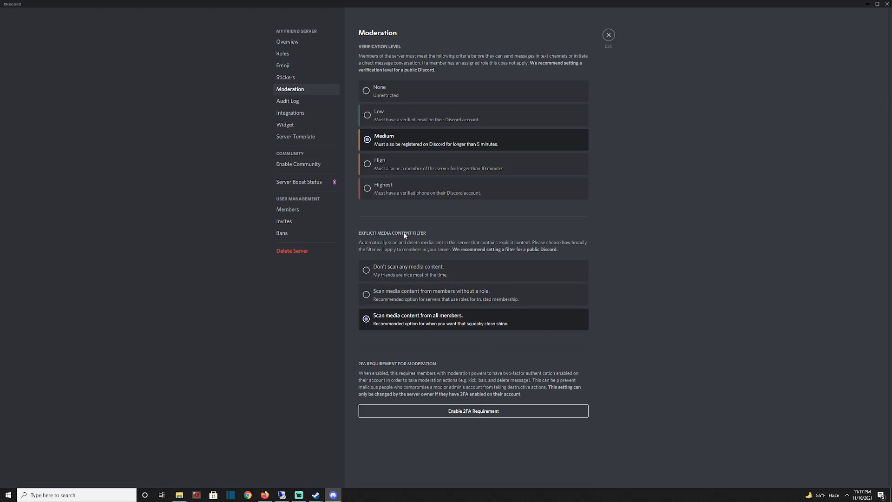
# Review the server's audit log and integrations, and look through the invite channel options for the server widget.
pyautogui.click(284, 106)
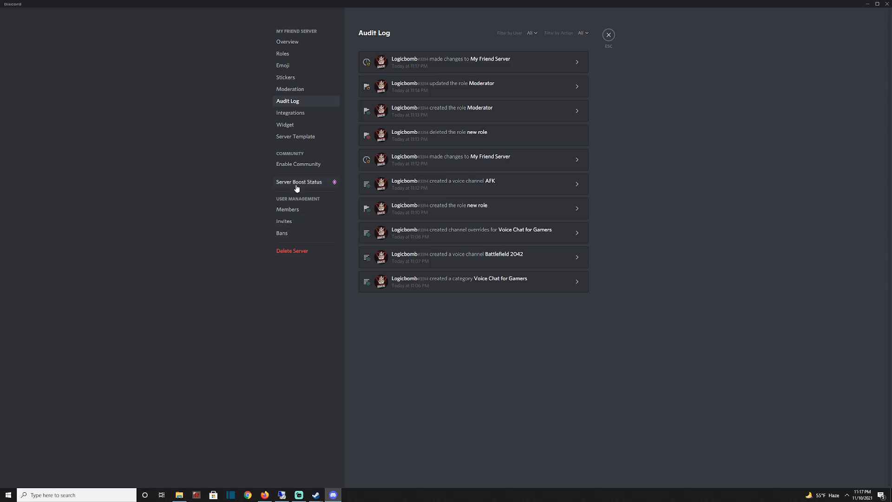
pyautogui.click(295, 114)
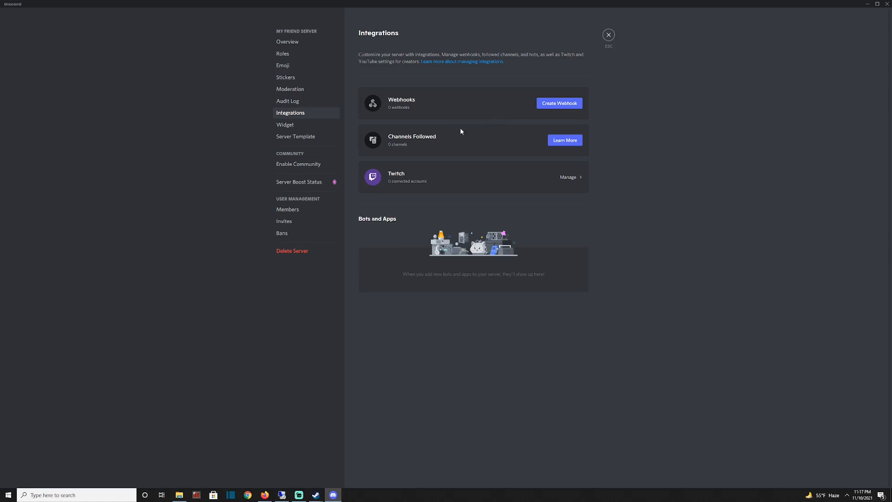
pyautogui.click(285, 126)
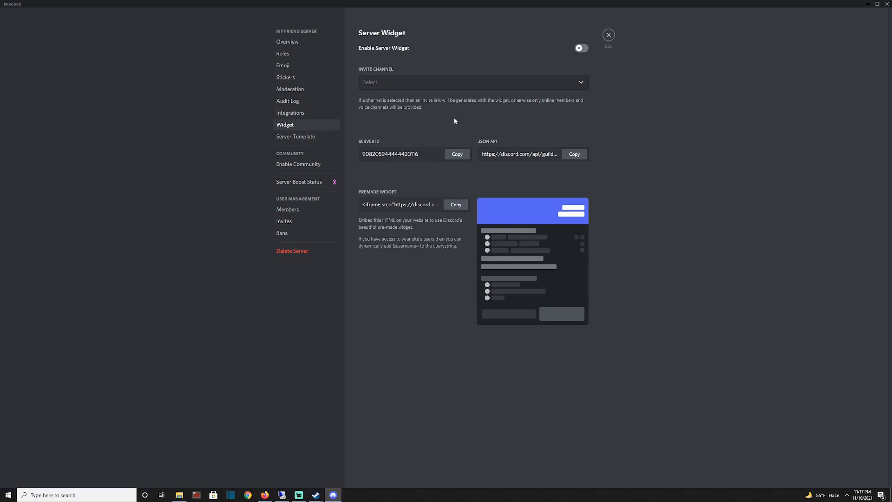
pyautogui.click(580, 83)
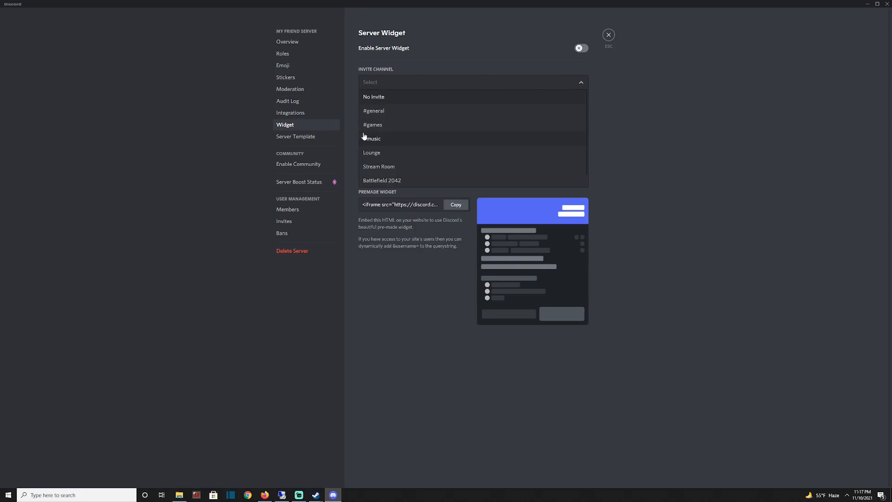
pyautogui.click(731, 266)
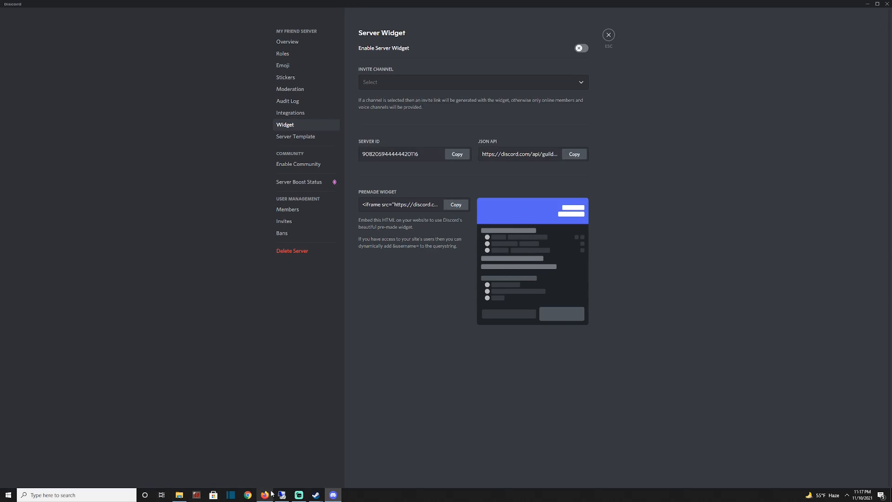
# Switch to Firefox to view the Discord widget embedded on the Mature Minded Gamers site, and return to Discord to recheck the widget's invite channel options.
pyautogui.moveTo(269, 493)
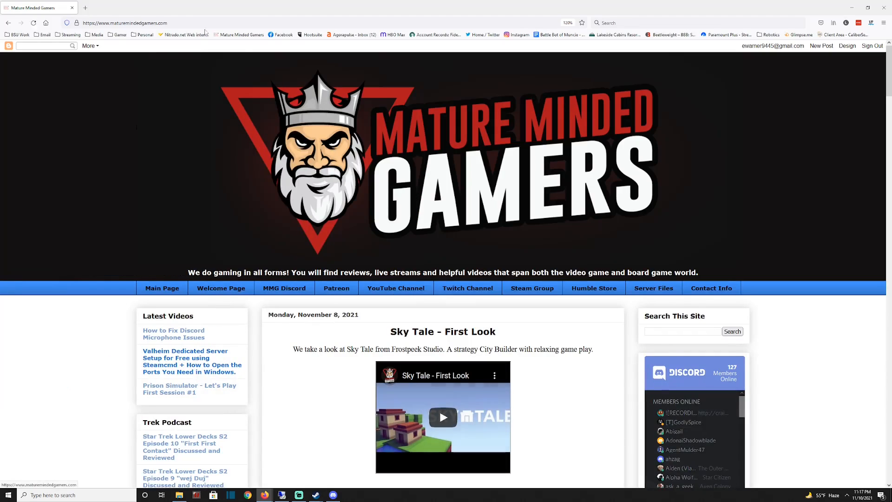
pyautogui.scroll(-4, 772, 324)
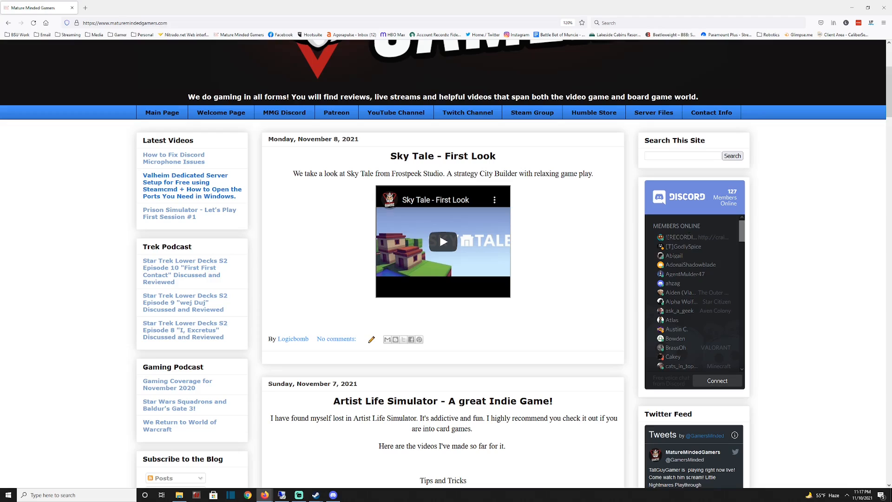
pyautogui.scroll(-5, 700, 299)
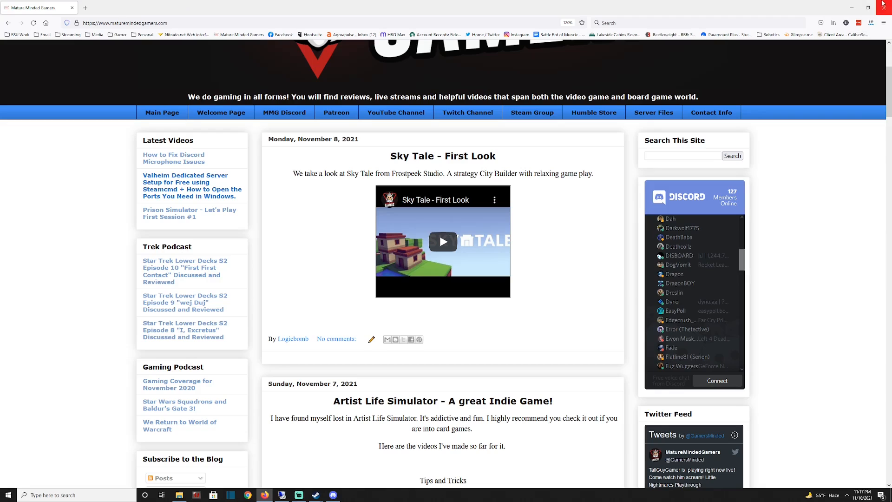
pyautogui.click(853, 7)
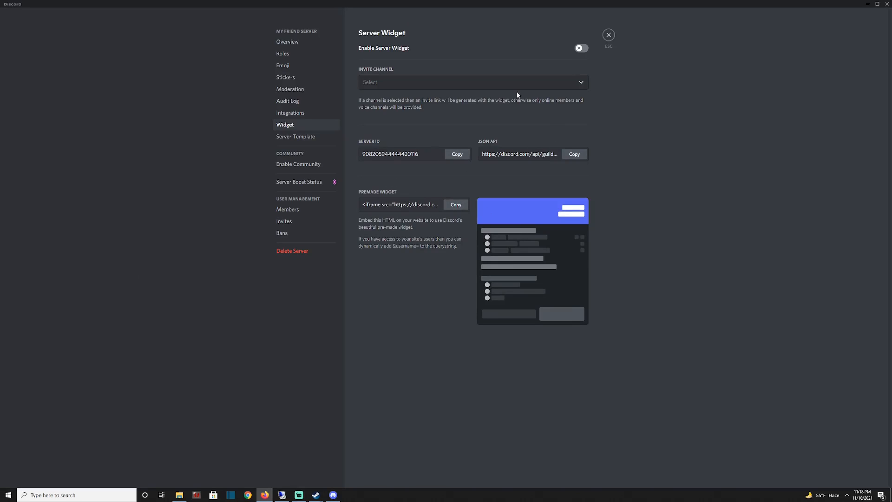
pyautogui.click(416, 89)
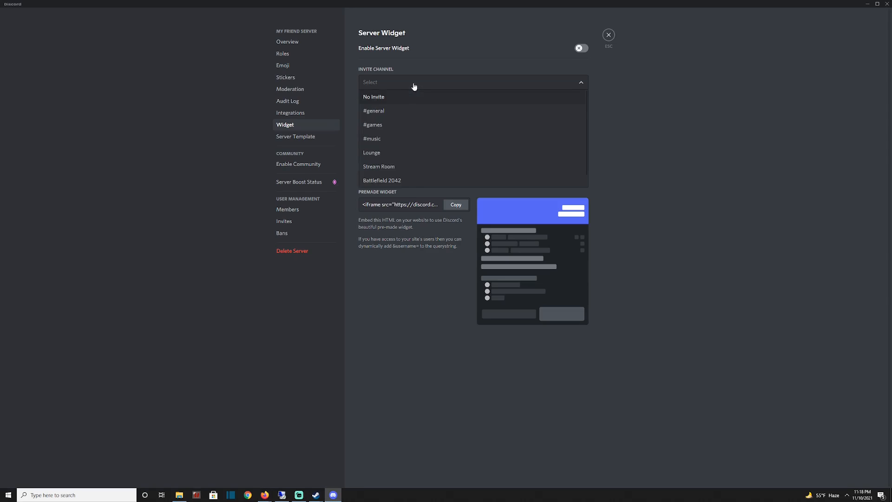
pyautogui.click(617, 135)
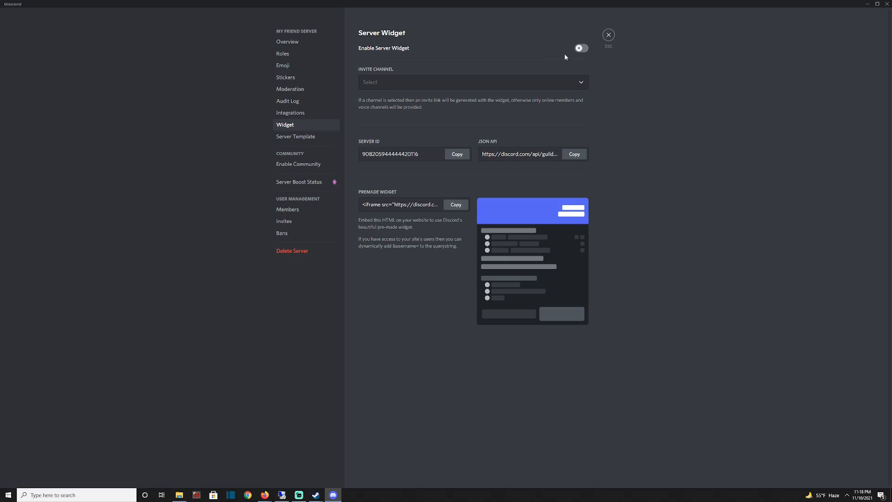
# Review the server template and Community settings, and look through the boost perks of each level.
pyautogui.click(324, 136)
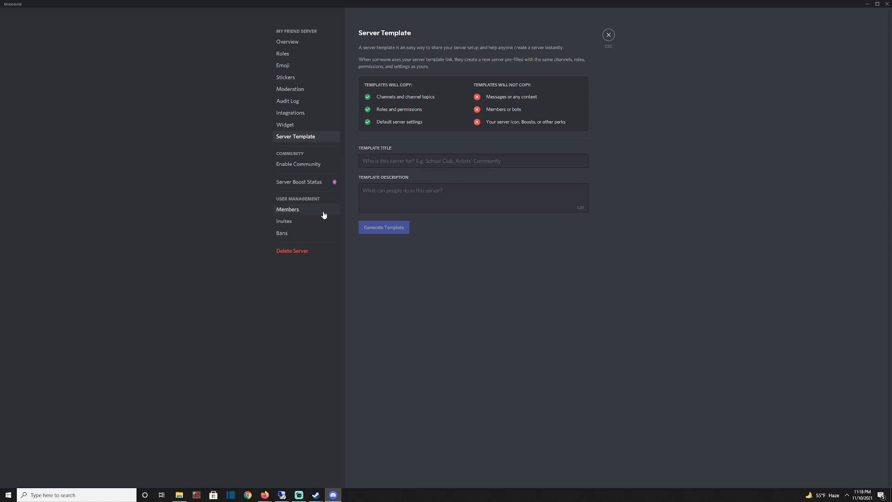
pyautogui.click(292, 169)
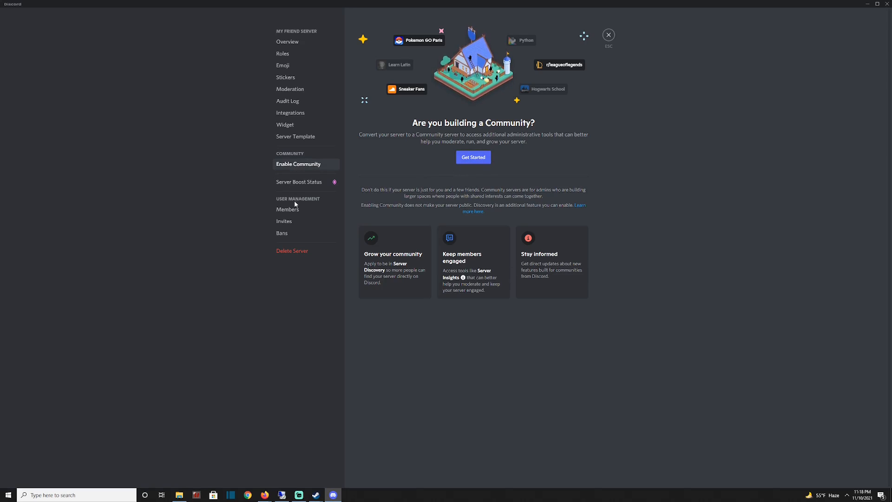
pyautogui.click(292, 184)
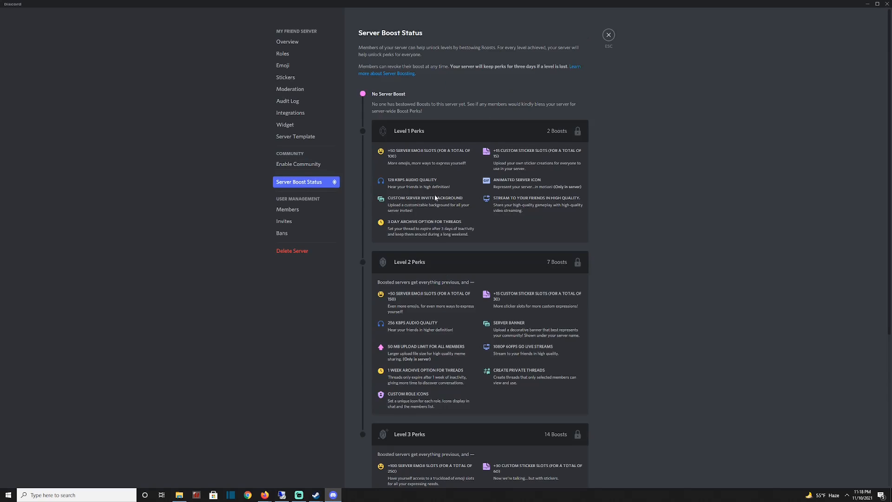
pyautogui.scroll(-3, 414, 344)
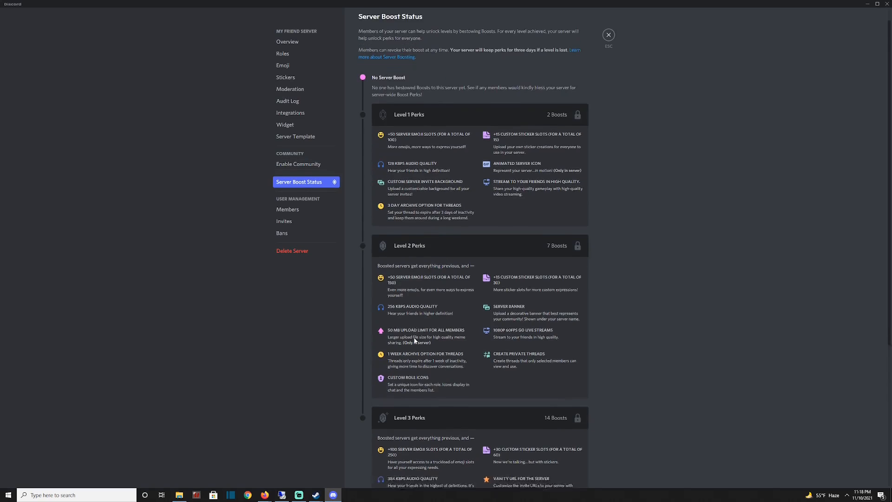
pyautogui.scroll(-2, 415, 343)
pyautogui.scroll(4, 415, 345)
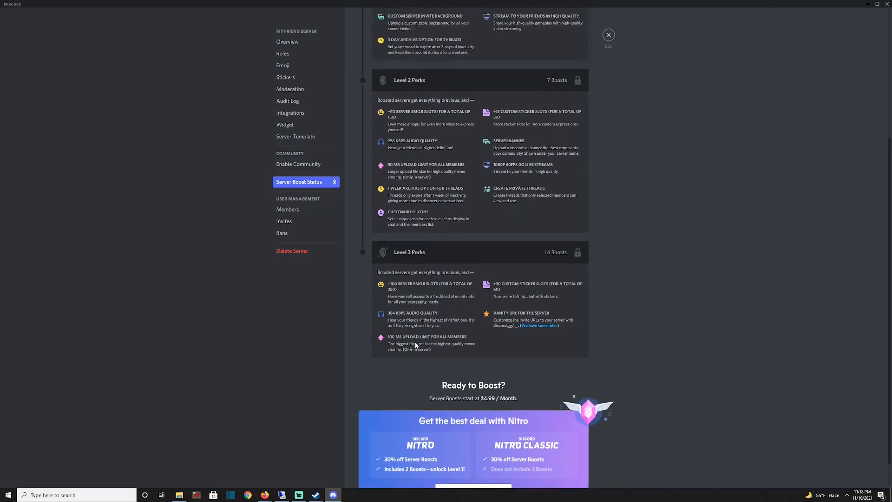
# Review the server's members, invites and bans under user management.
pyautogui.click(282, 212)
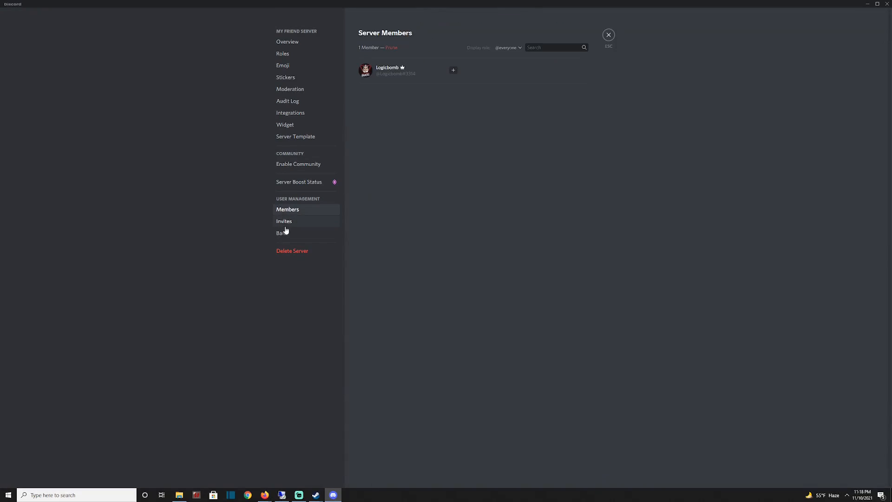
pyautogui.click(282, 223)
pyautogui.click(280, 237)
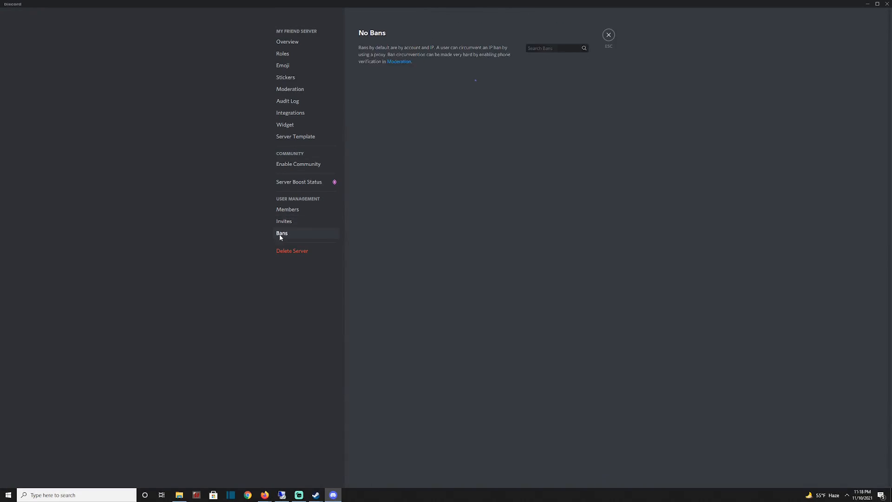